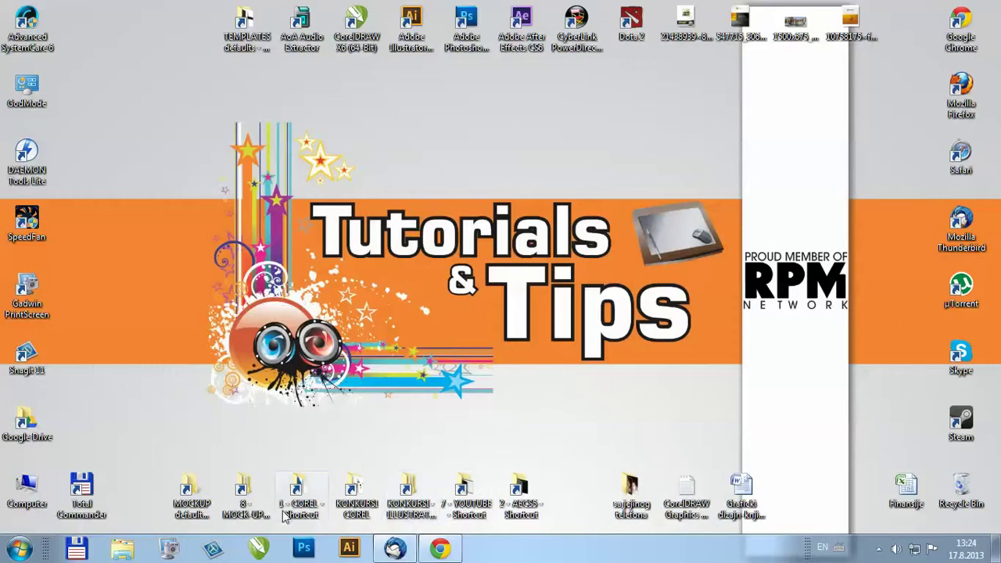
# - Launch CorelDRAW X6 and Adobe Illustrator CS6 from the taskbar
pyautogui.click(259, 547)
pyautogui.click(349, 547)
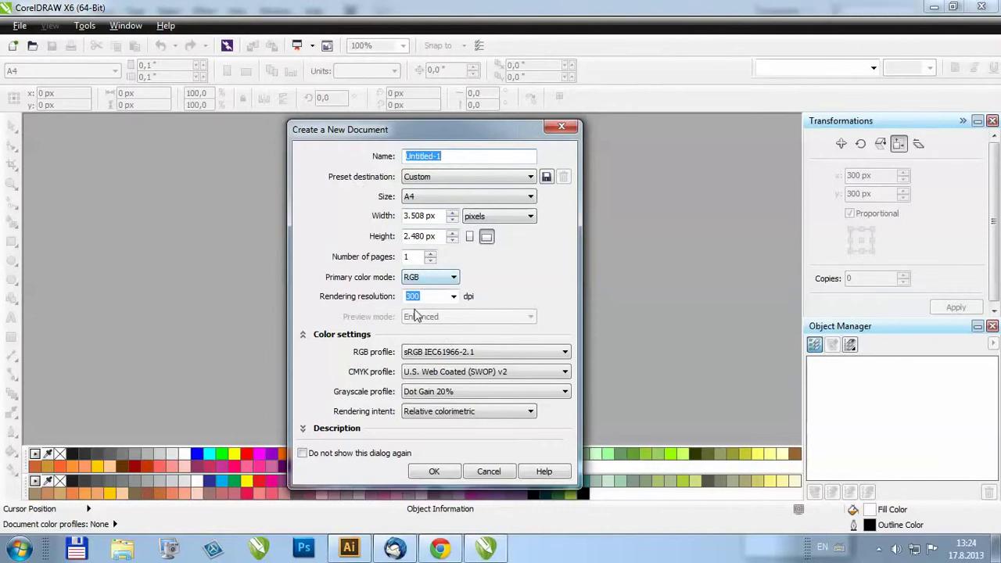
# - Accept the A4, RGB, 300 dpi preset to create a new CorelDRAW document
pyautogui.click(435, 469)
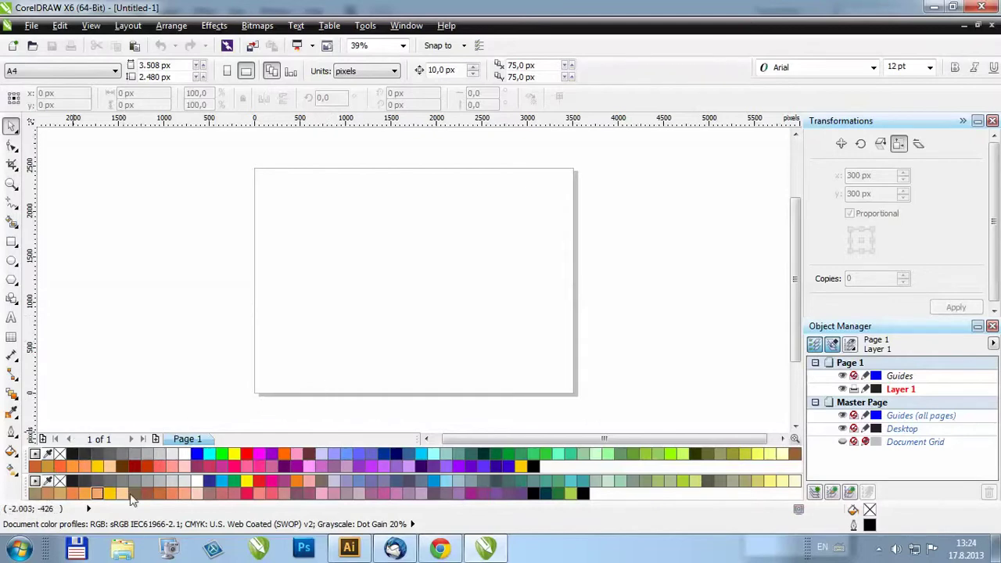
# - Draw an ellipse at the page's upper left, fill it light grey and remove its outline
pyautogui.click(11, 260)
pyautogui.moveTo(346, 210); pyautogui.dragTo(285, 283)
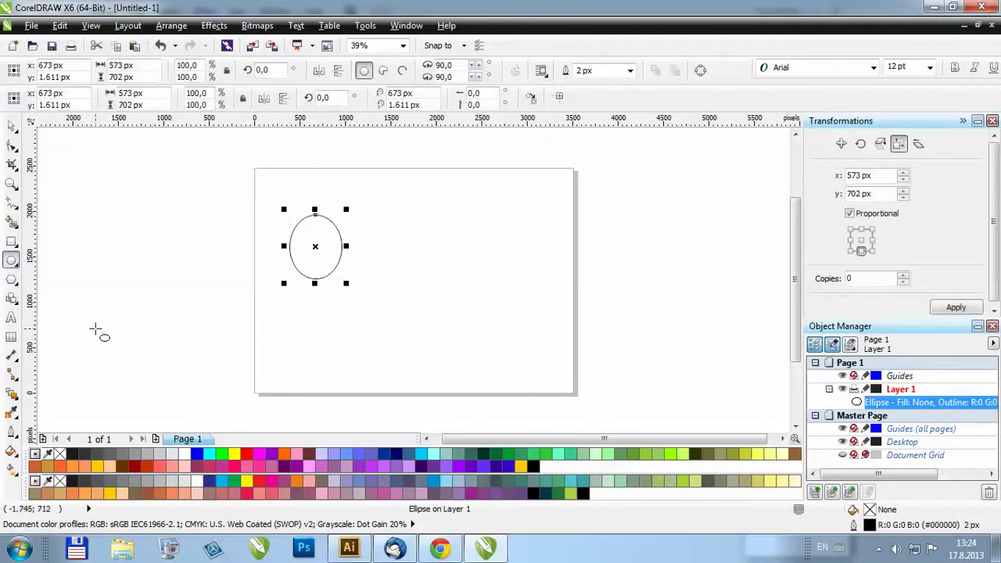
pyautogui.click(528, 482)
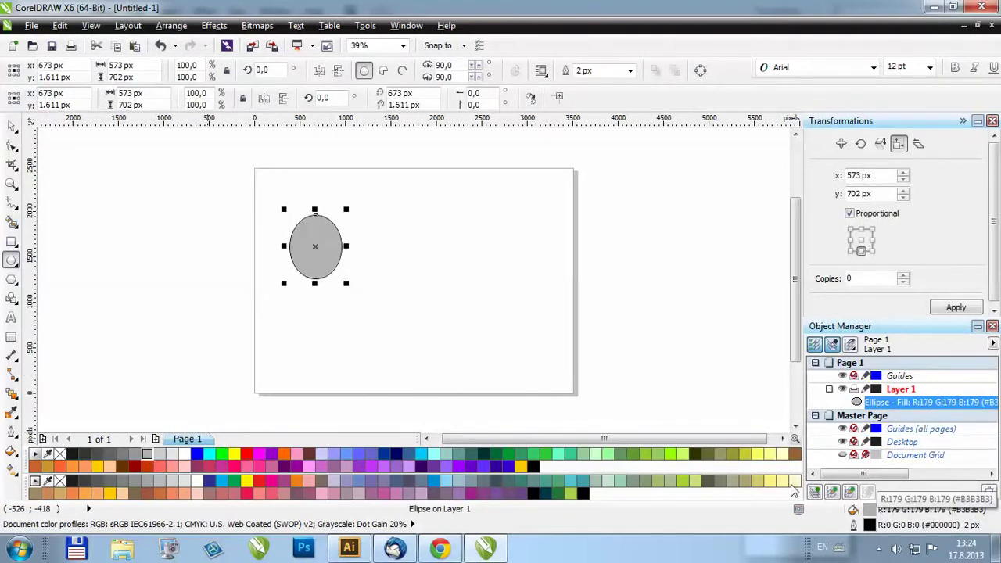
pyautogui.rightClick(59, 454)
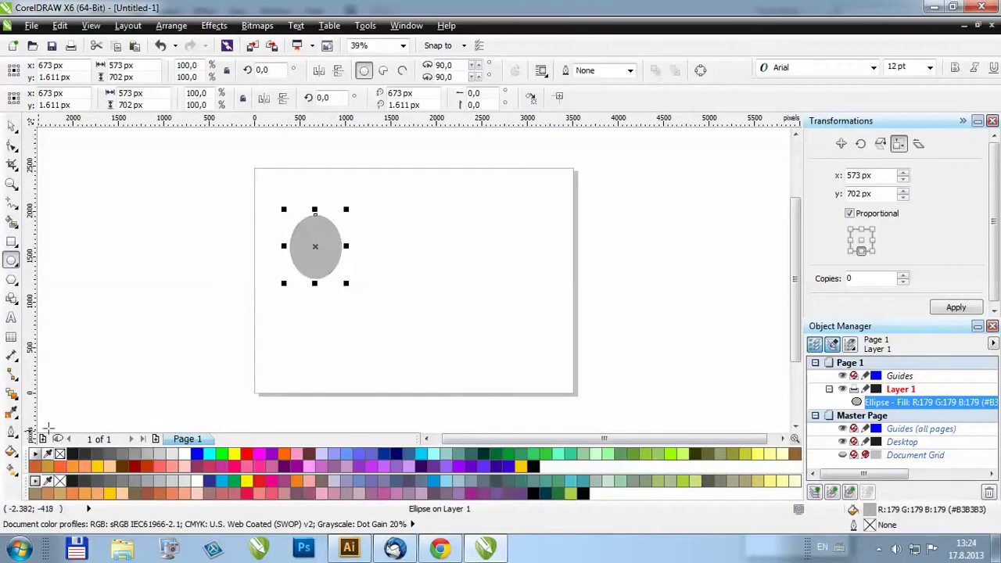
# - Draw a light lavender diamond near the page centre with no outline
pyautogui.click(11, 279)
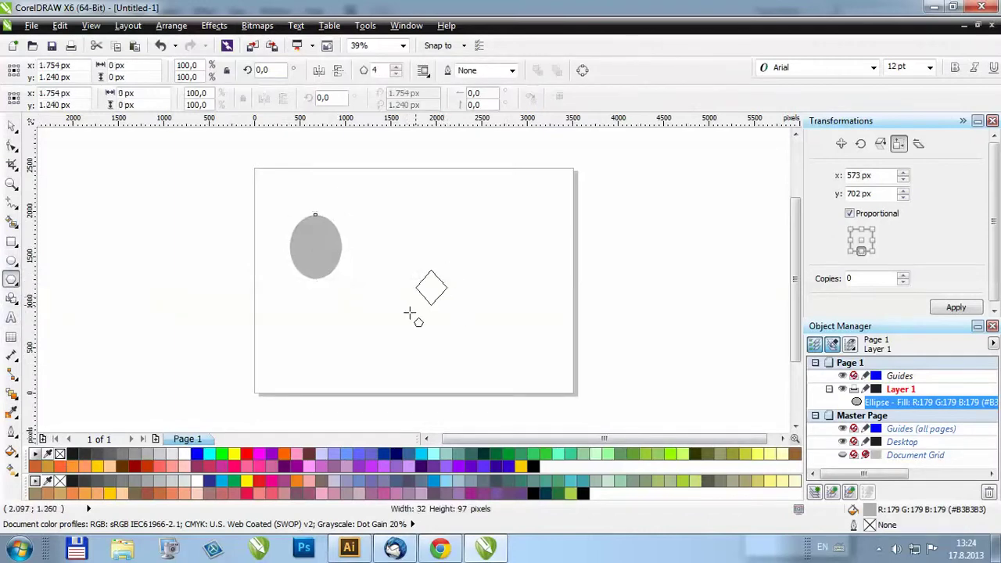
pyautogui.moveTo(451, 264); pyautogui.dragTo(371, 353)
pyautogui.click(320, 455)
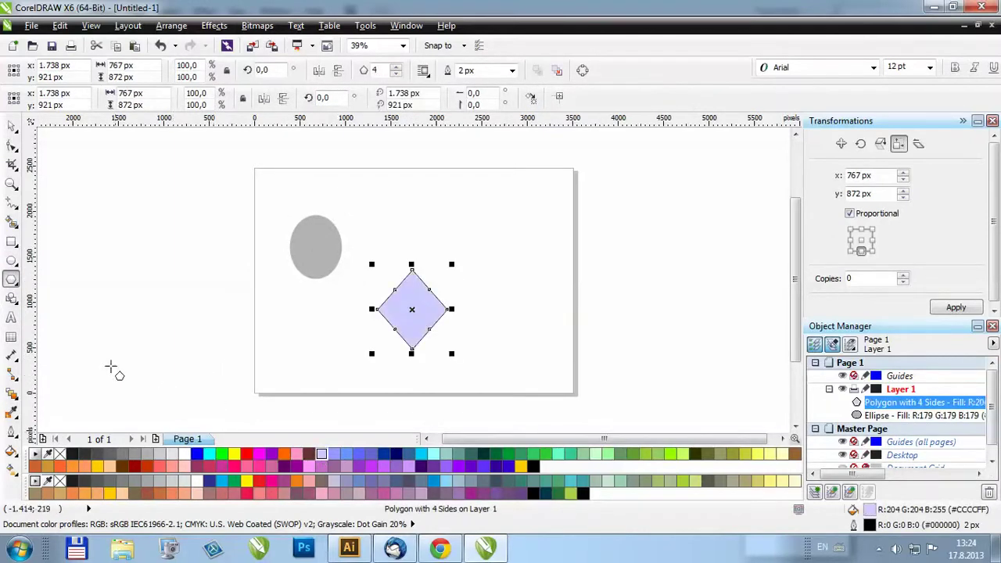
pyautogui.rightClick(60, 453)
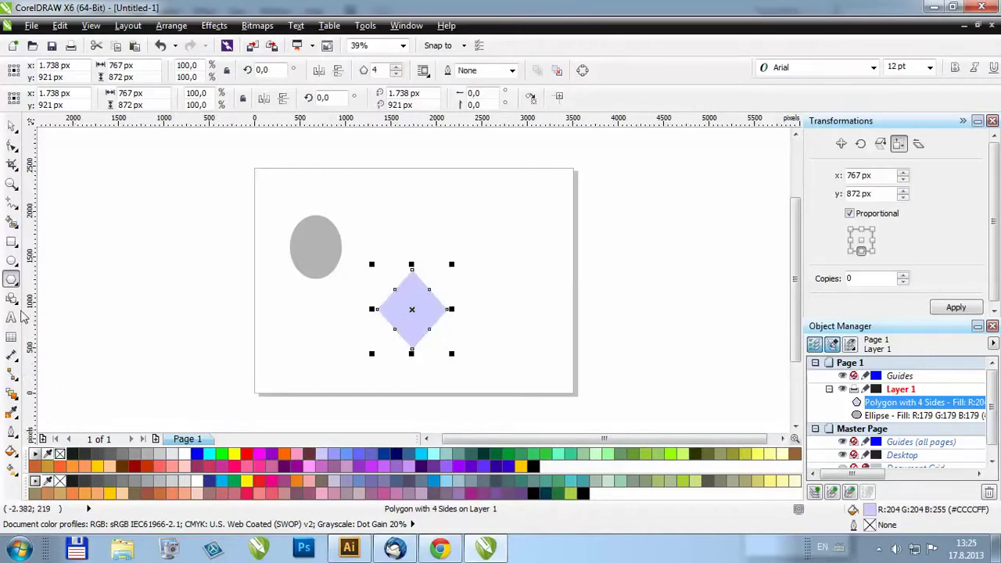
# - Draw a second diamond at the upper right and fill it dark orange-red
pyautogui.click(12, 297)
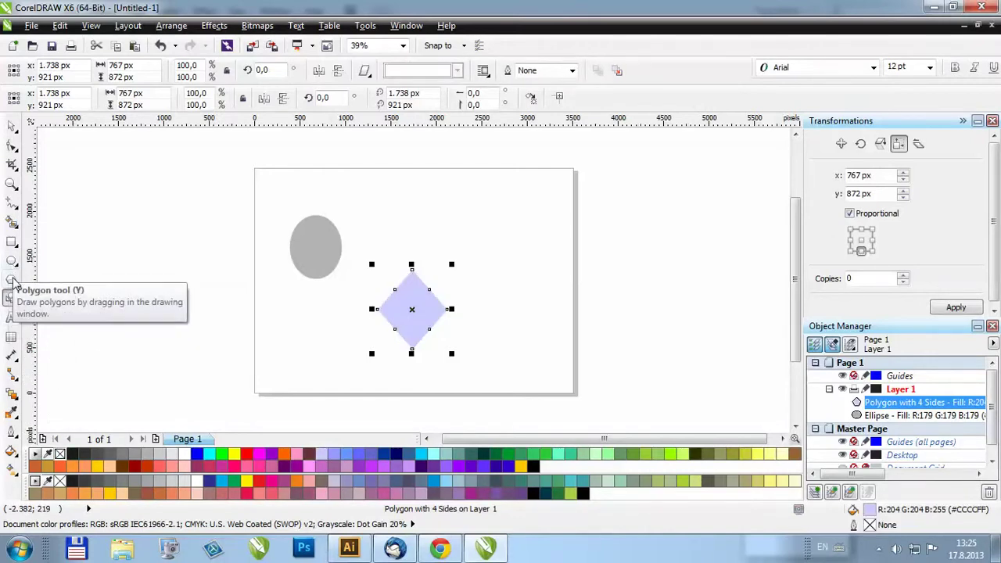
pyautogui.click(12, 279)
pyautogui.moveTo(483, 189); pyautogui.dragTo(425, 250)
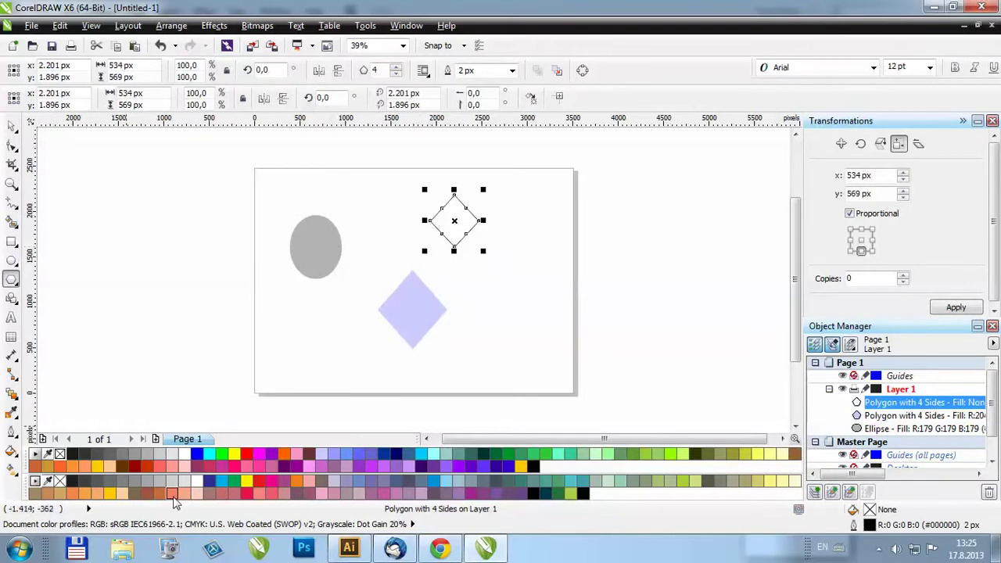
pyautogui.click(148, 467)
# - Move the red diamond onto the lavender diamond's top tip and the ellipse beside it
pyautogui.click(11, 126)
pyautogui.moveTo(418, 235); pyautogui.dragTo(376, 261)
pyautogui.moveTo(319, 275); pyautogui.dragTo(351, 290)
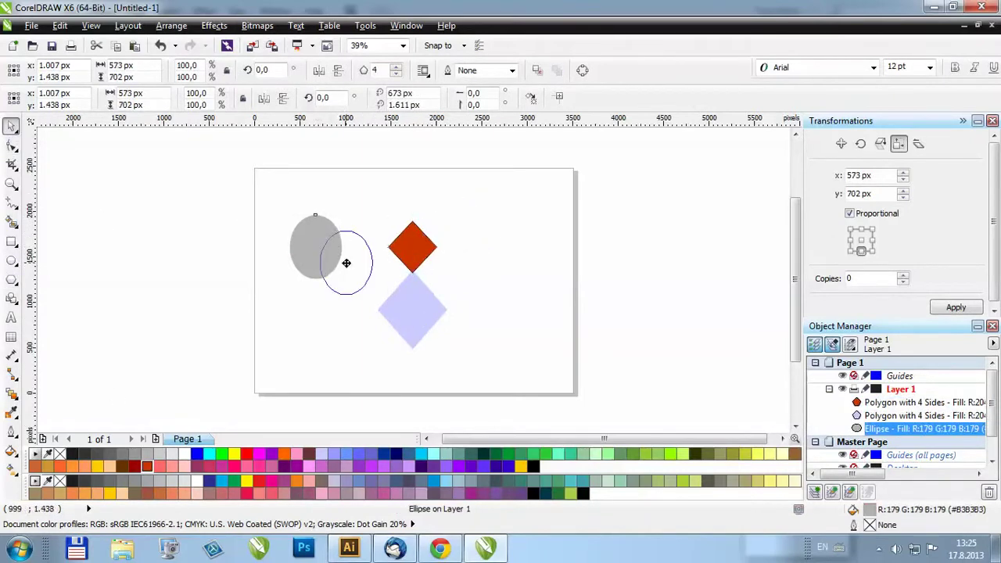
pyautogui.click(510, 292)
# - Select the red diamond and remove its outline
pyautogui.scroll(2, 412, 256)
pyautogui.scroll(2, 412, 256)
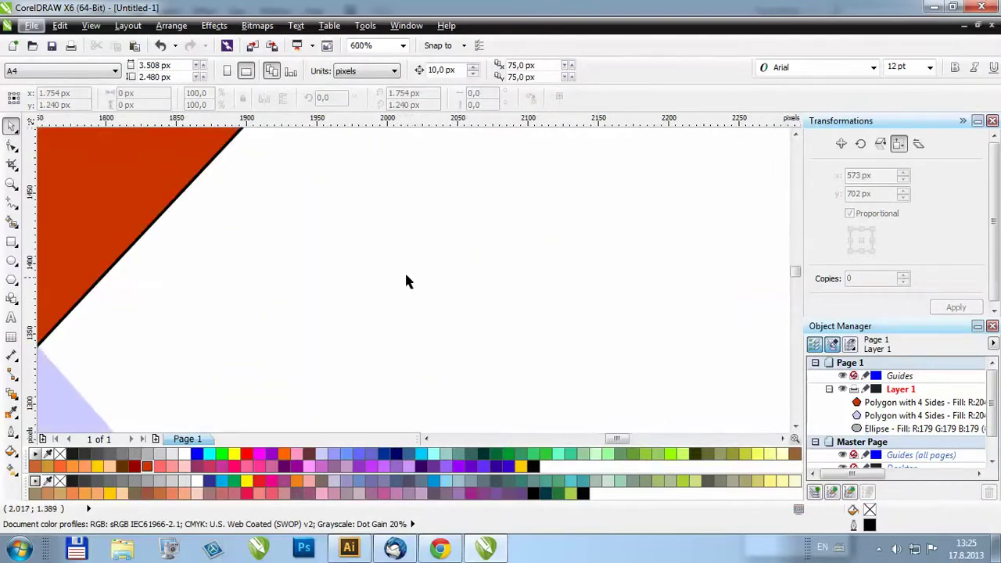
pyautogui.scroll(-1, 404, 271)
pyautogui.click(286, 251)
pyautogui.moveTo(869, 510)
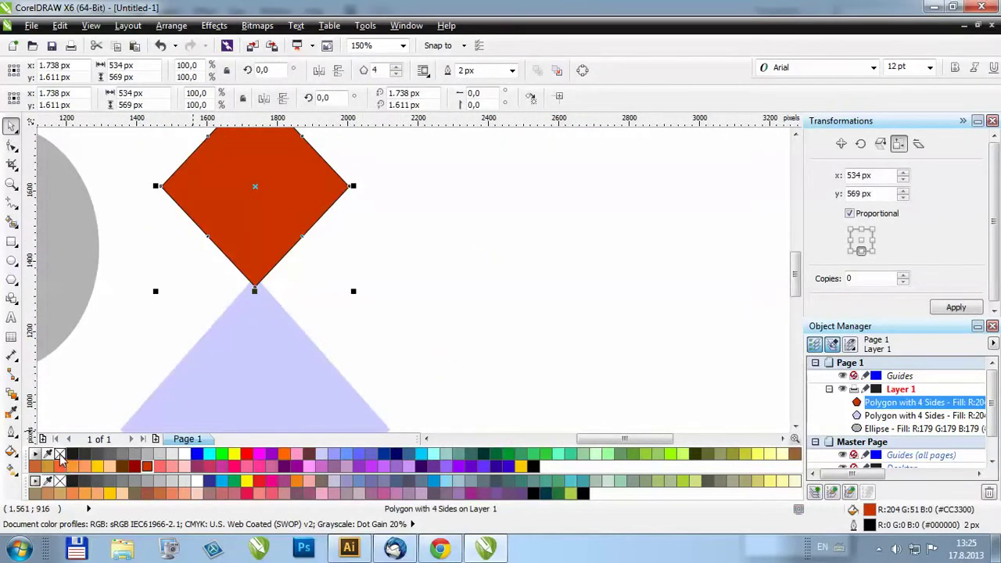
pyautogui.rightClick(60, 480)
pyautogui.scroll(-1, 410, 302)
pyautogui.click(370, 263)
pyautogui.click(356, 250)
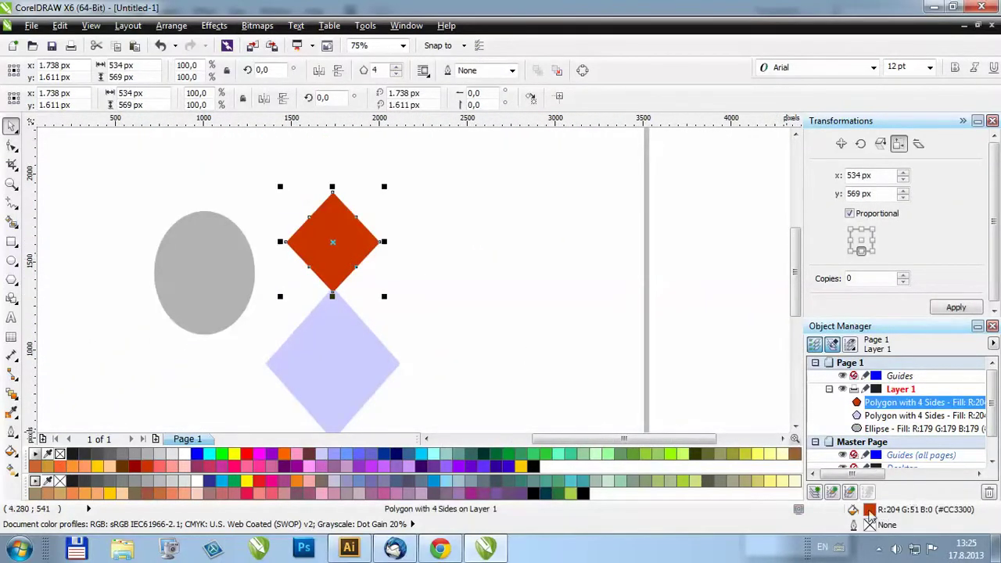
# - Select the grey ellipse and the lavender diamond to inspect their colours
pyautogui.click(204, 280)
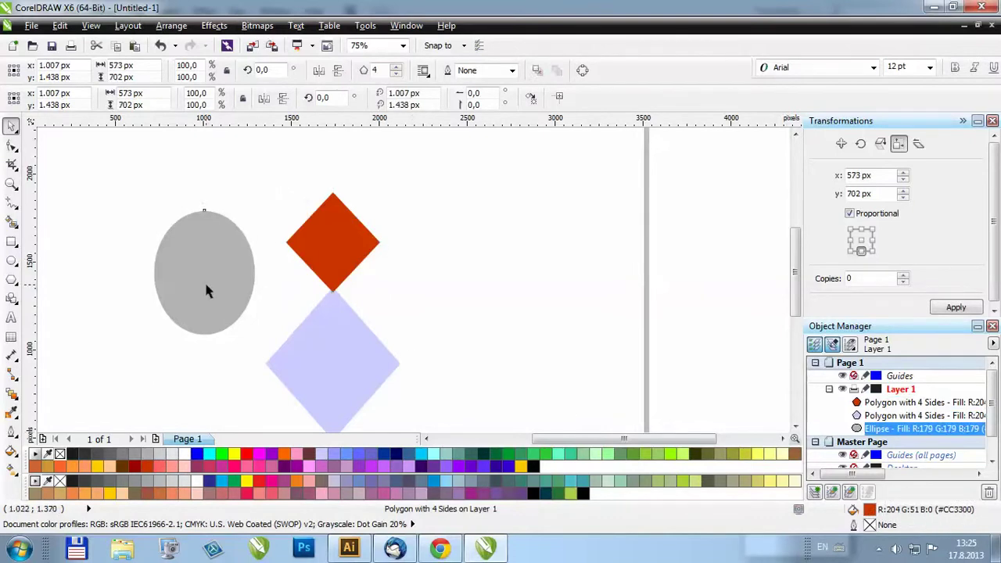
pyautogui.click(375, 367)
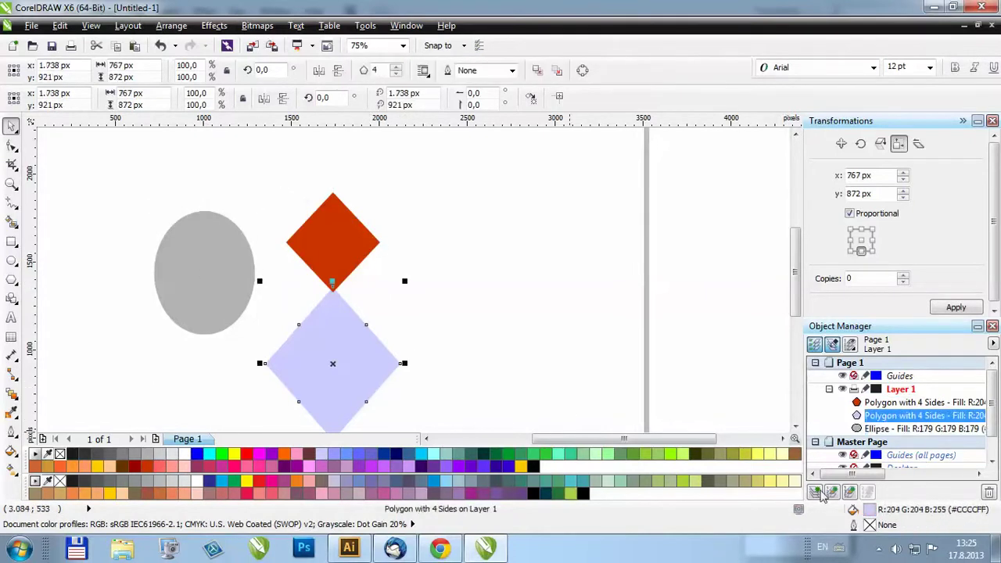
pyautogui.scroll(-1, 394, 279)
pyautogui.scroll(1, 391, 278)
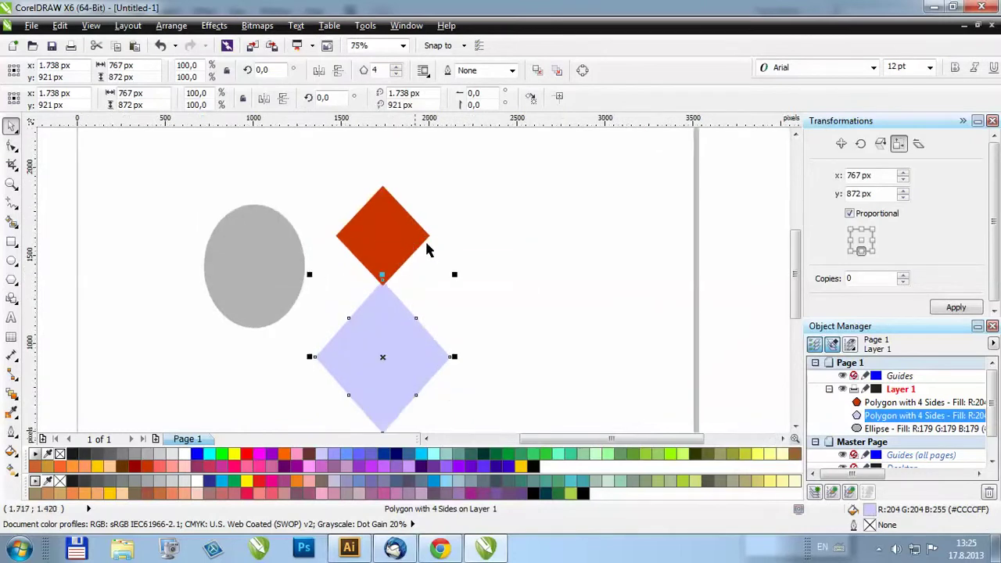
pyautogui.click(502, 220)
# - Marquee-select all three shapes together
pyautogui.scroll(1, 369, 305)
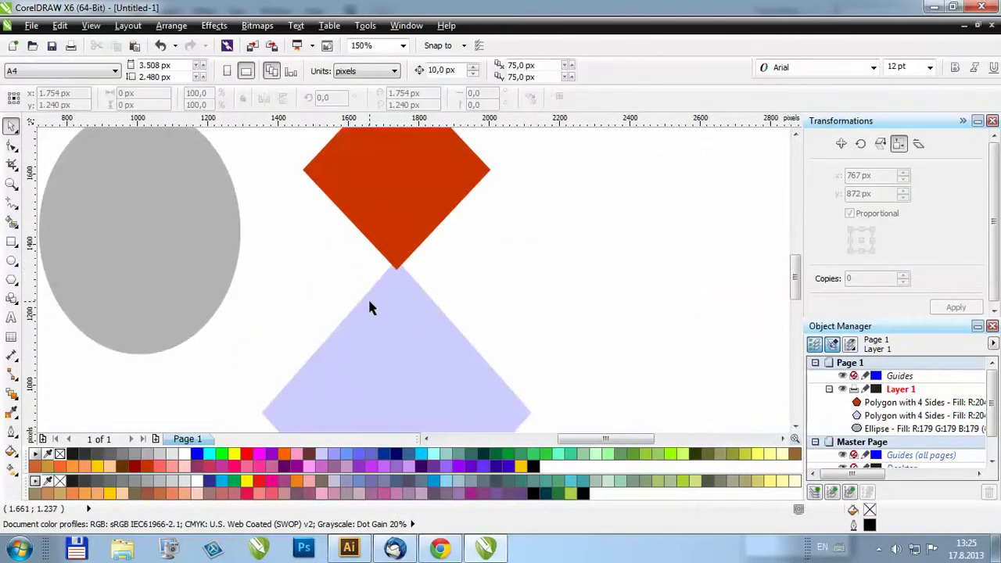
pyautogui.scroll(-2, 368, 297)
pyautogui.scroll(1, 367, 295)
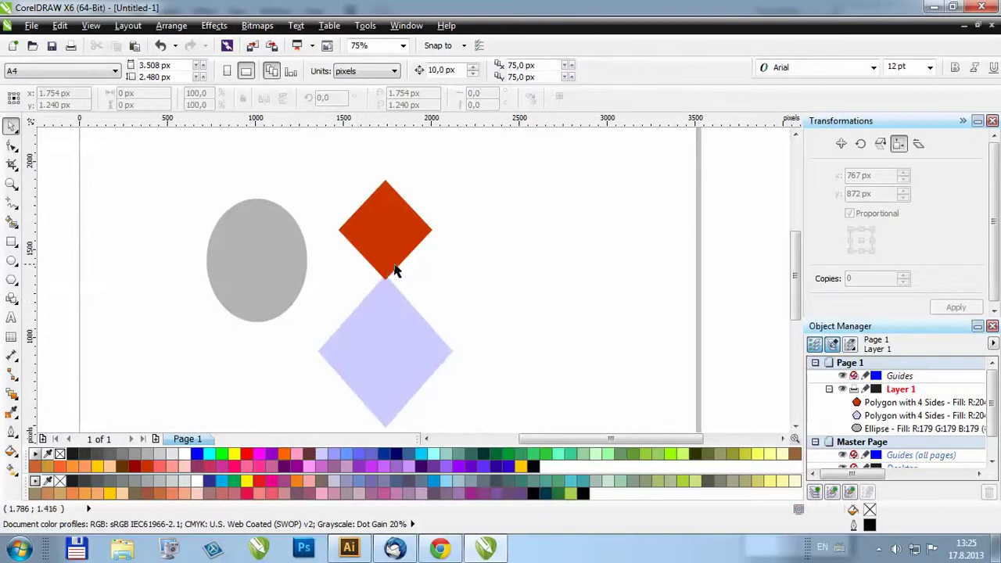
pyautogui.scroll(1, 372, 252)
pyautogui.scroll(-1, 415, 270)
pyautogui.scroll(1, 317, 226)
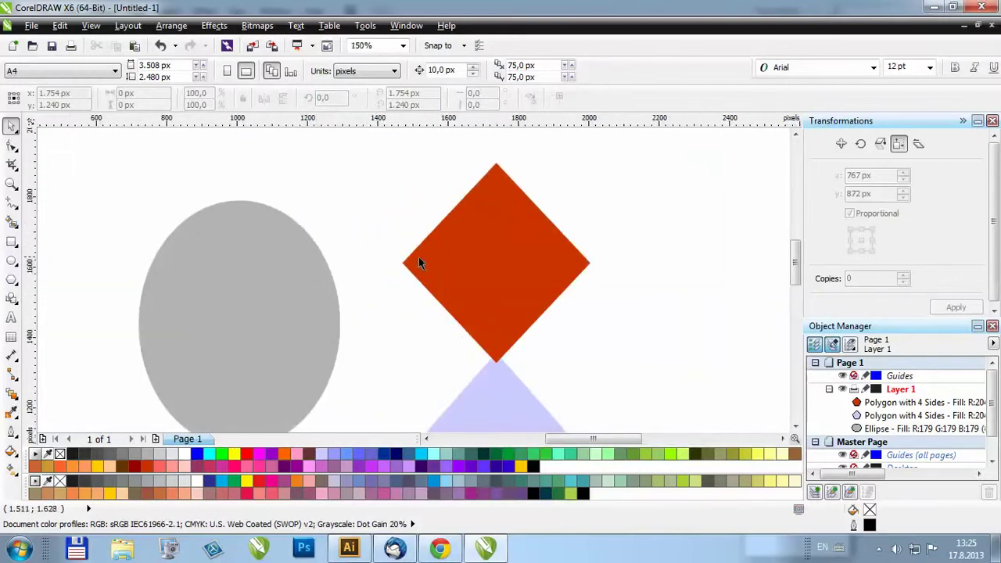
pyautogui.scroll(-1, 422, 266)
pyautogui.scroll(-1, 491, 227)
pyautogui.scroll(1, 509, 302)
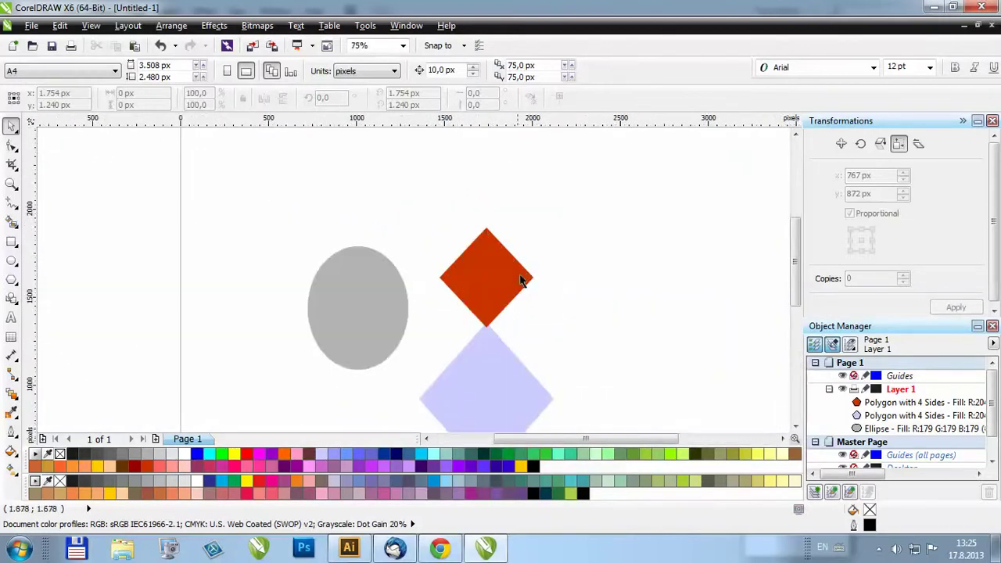
pyautogui.scroll(1, 528, 342)
pyautogui.scroll(-2, 442, 317)
pyautogui.scroll(1, 462, 320)
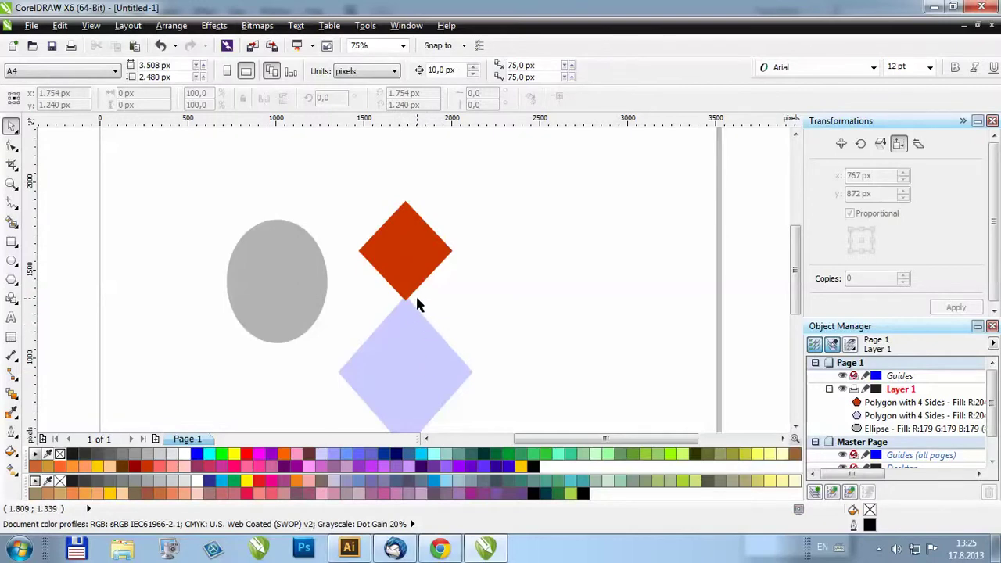
pyautogui.scroll(-2, 416, 299)
pyautogui.scroll(4, 415, 310)
pyautogui.scroll(-4, 413, 313)
pyautogui.scroll(2, 414, 313)
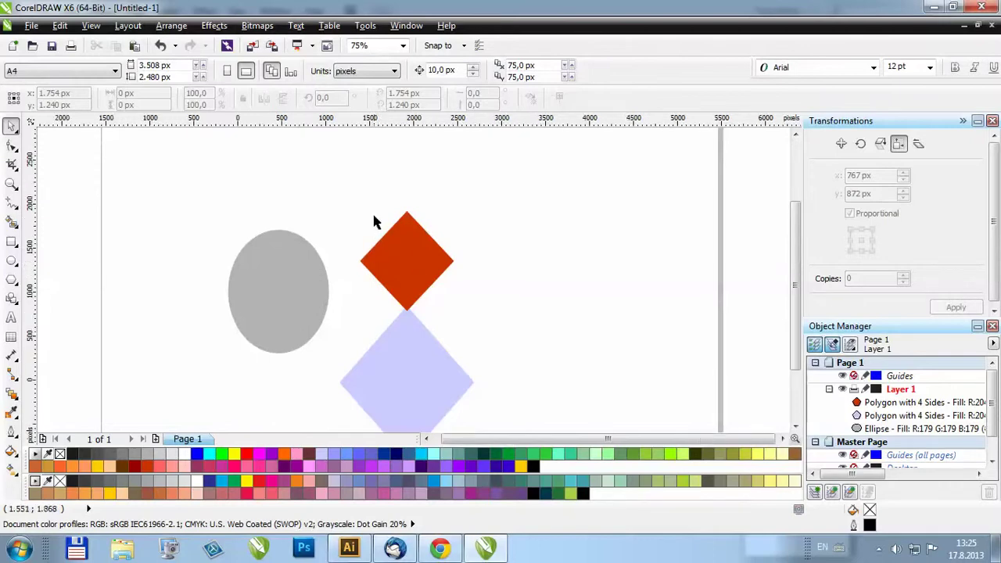
pyautogui.scroll(-2, 374, 223)
pyautogui.scroll(2, 385, 295)
pyautogui.scroll(-2, 385, 297)
pyautogui.moveTo(277, 179); pyautogui.dragTo(643, 418)
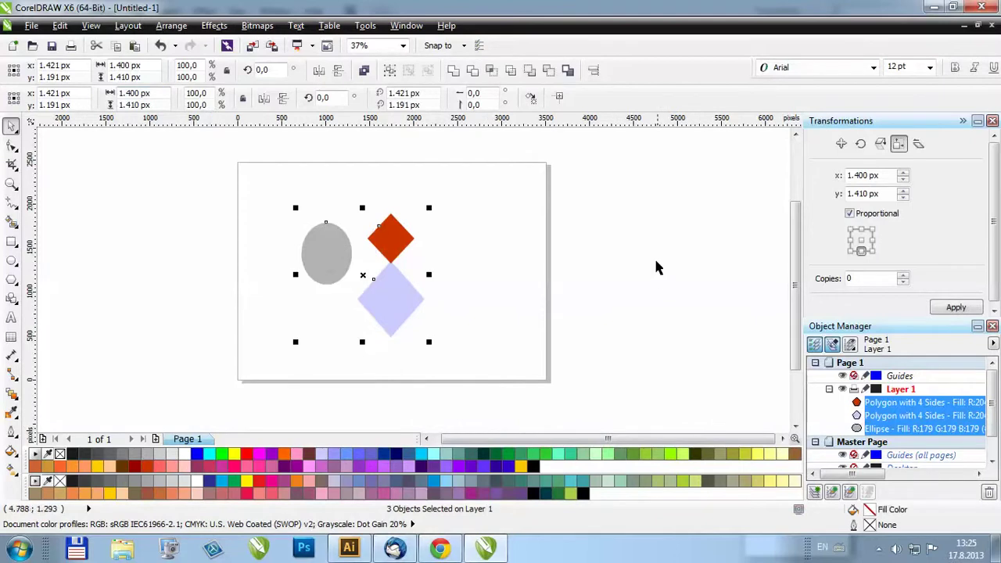
# - In the Replace Objects wizard, set fills of any colour model or palette to become CMYK
pyautogui.scroll(2, 448, 242)
pyautogui.scroll(-2, 563, 309)
pyautogui.scroll(2, 464, 253)
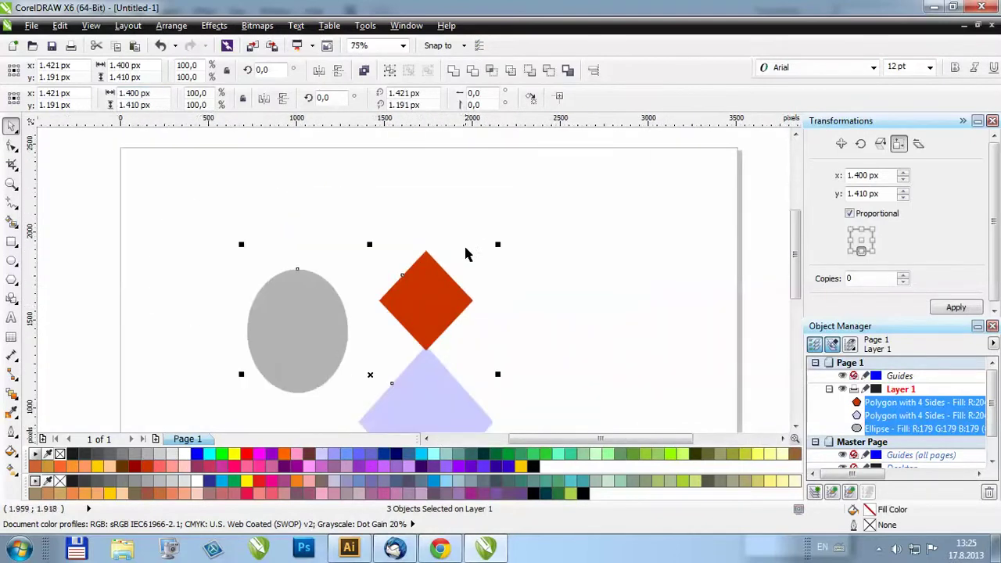
pyautogui.click(60, 26)
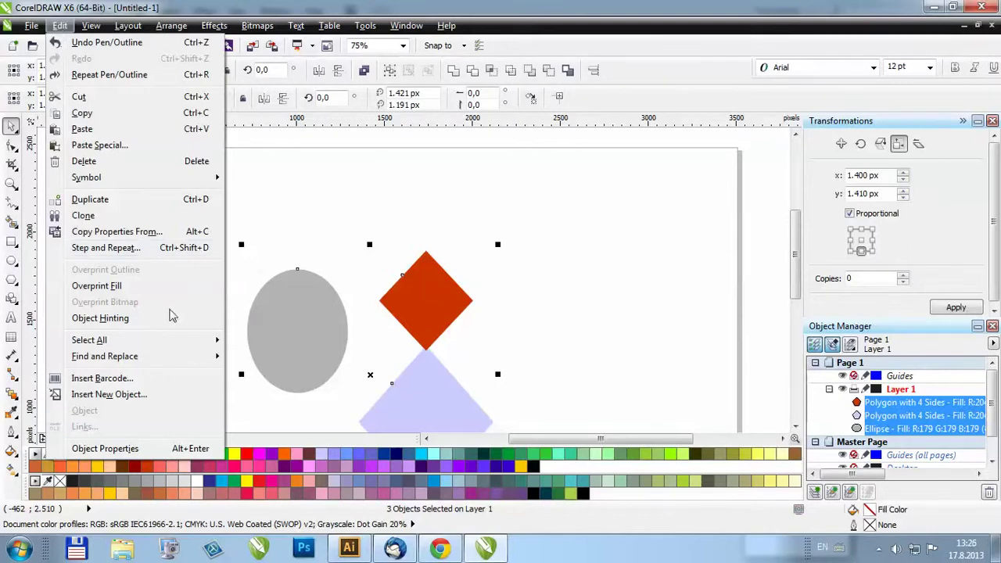
pyautogui.moveTo(104, 357)
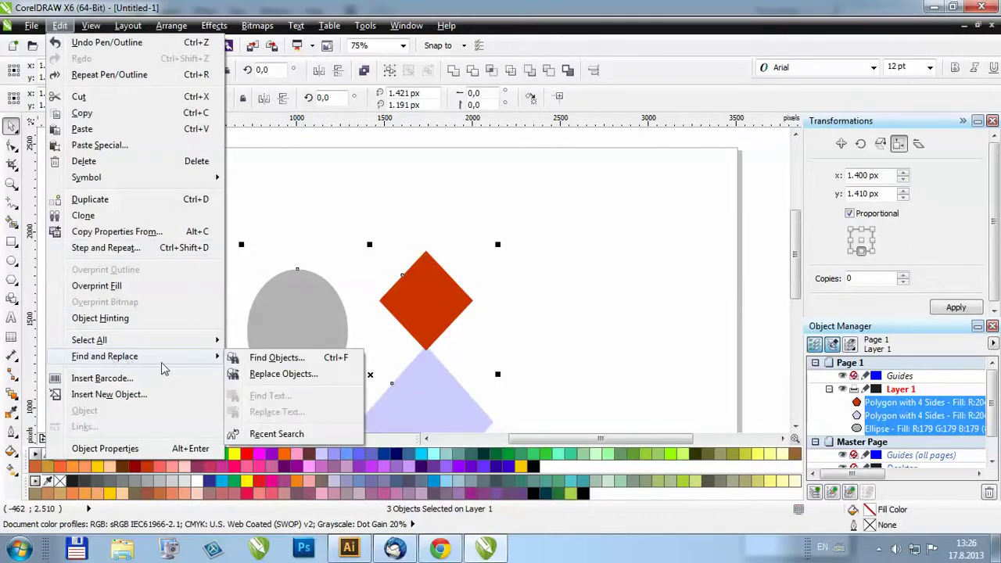
pyautogui.click(270, 374)
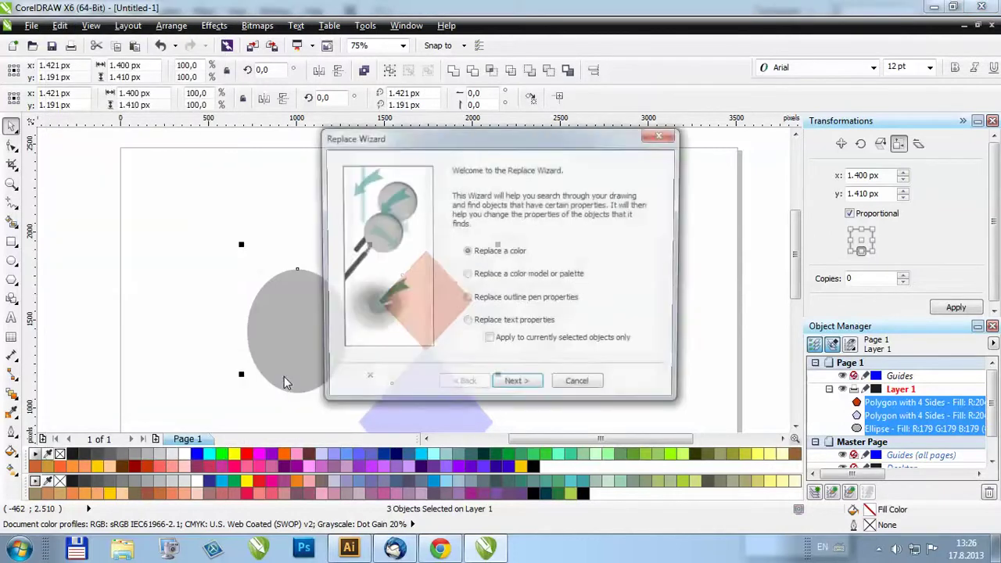
pyautogui.click(484, 278)
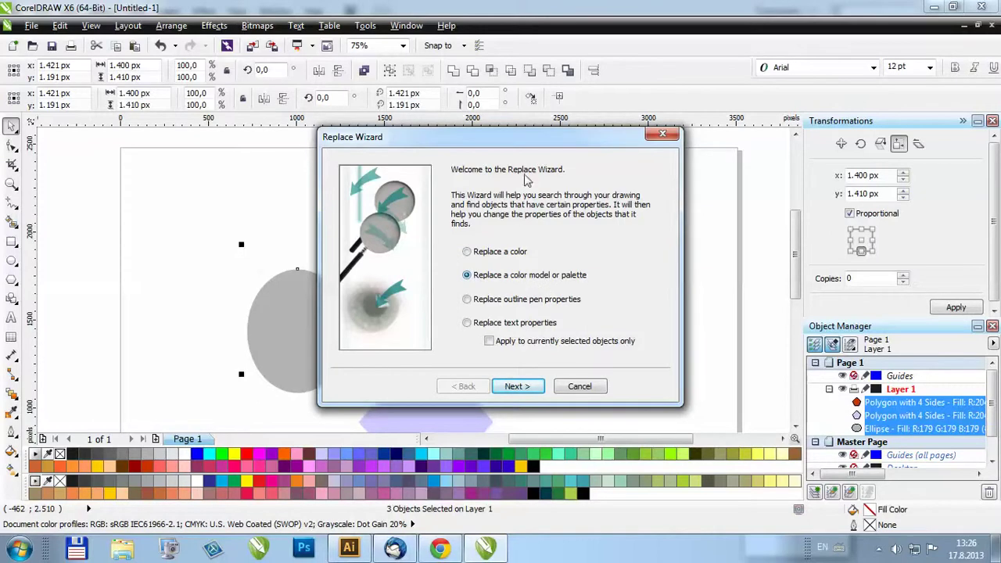
pyautogui.moveTo(463, 150); pyautogui.dragTo(689, 118)
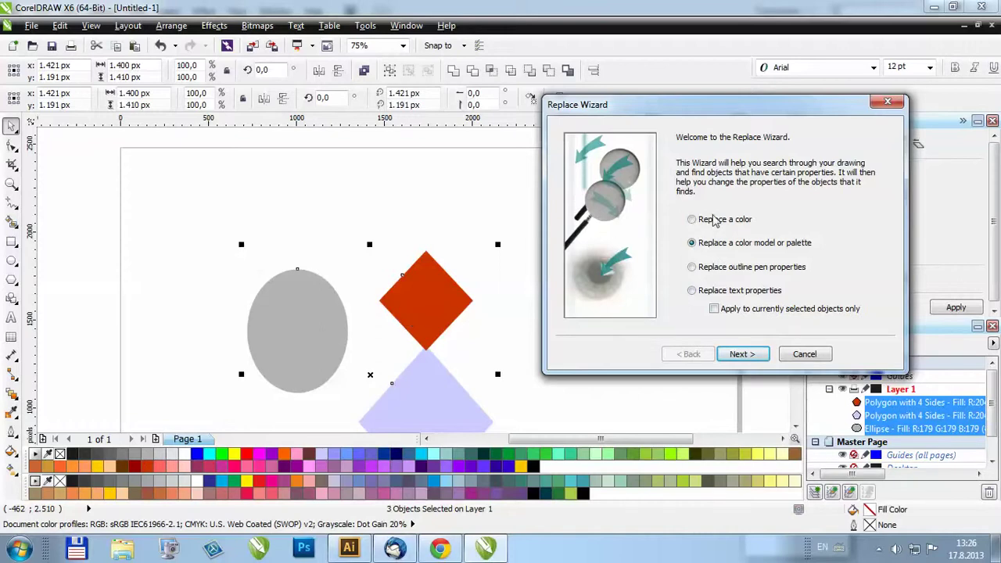
pyautogui.click(743, 360)
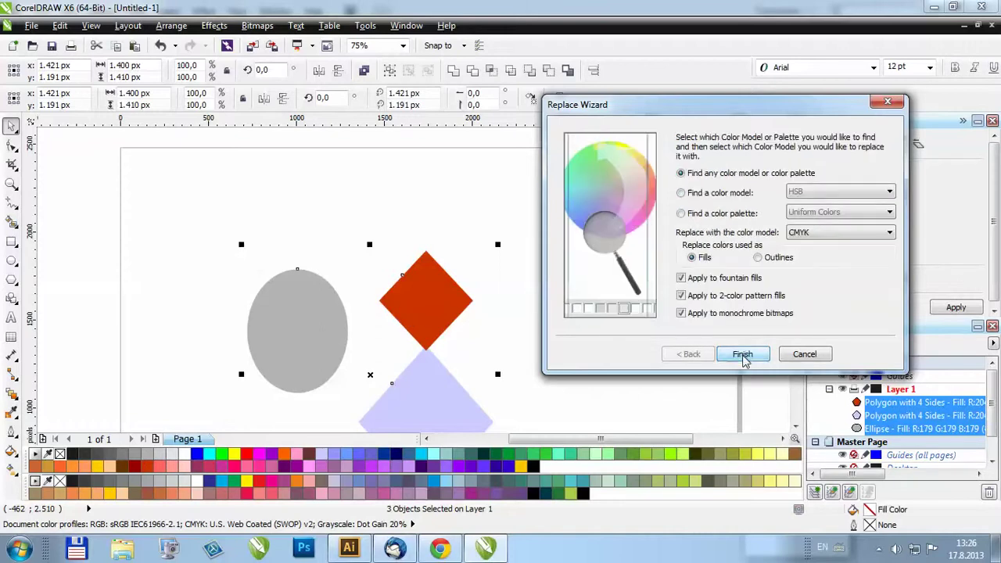
pyautogui.moveTo(793, 115); pyautogui.dragTo(612, 114)
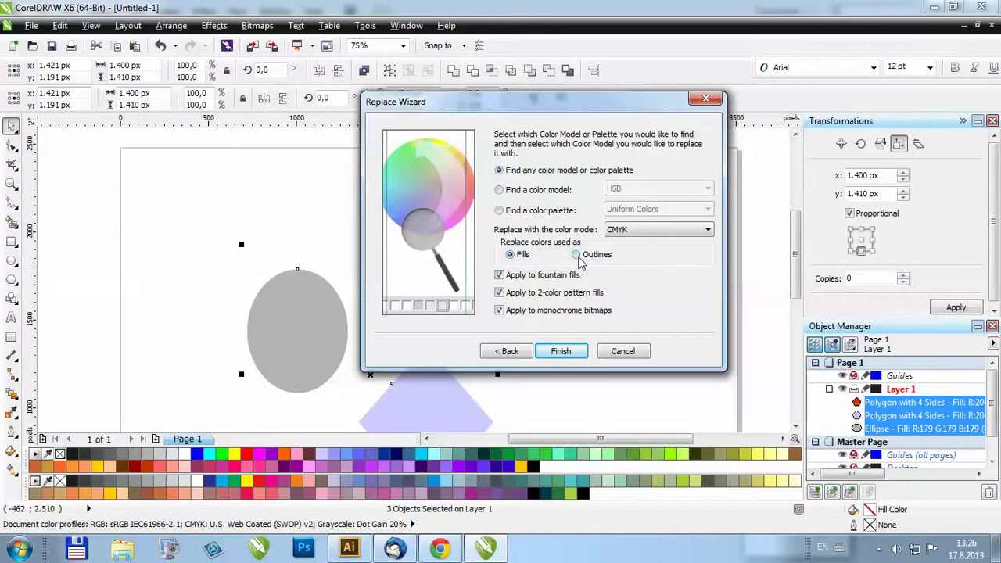
# - Finish the wizard, Replace All fills with CMYK, and close the Find and Replace bar
pyautogui.click(561, 351)
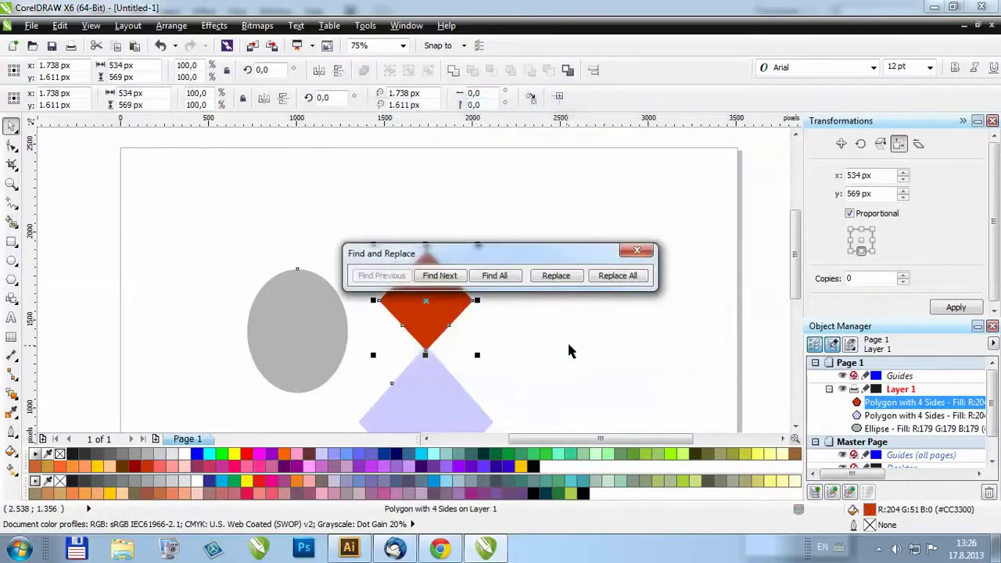
pyautogui.click(618, 277)
pyautogui.click(606, 307)
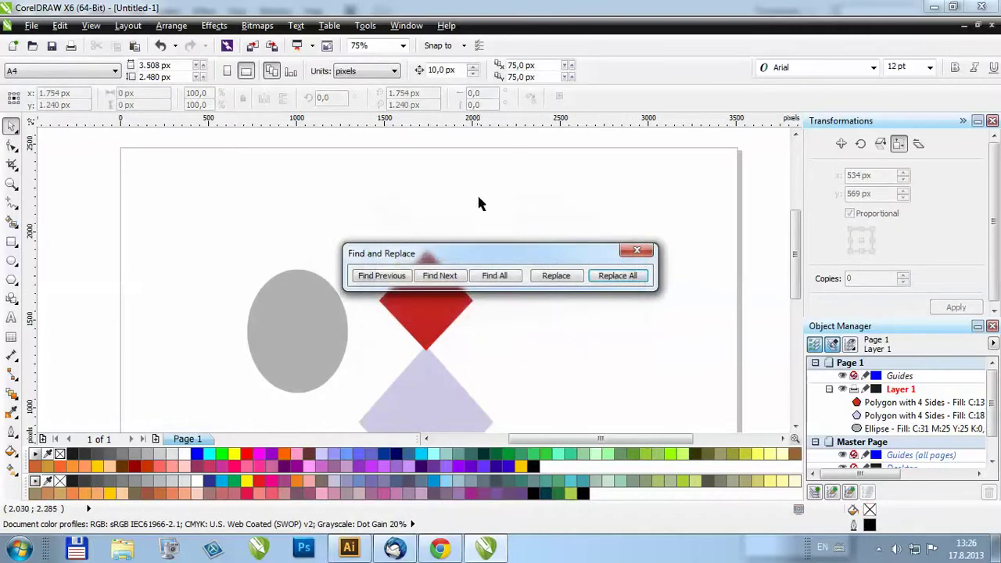
pyautogui.click(636, 251)
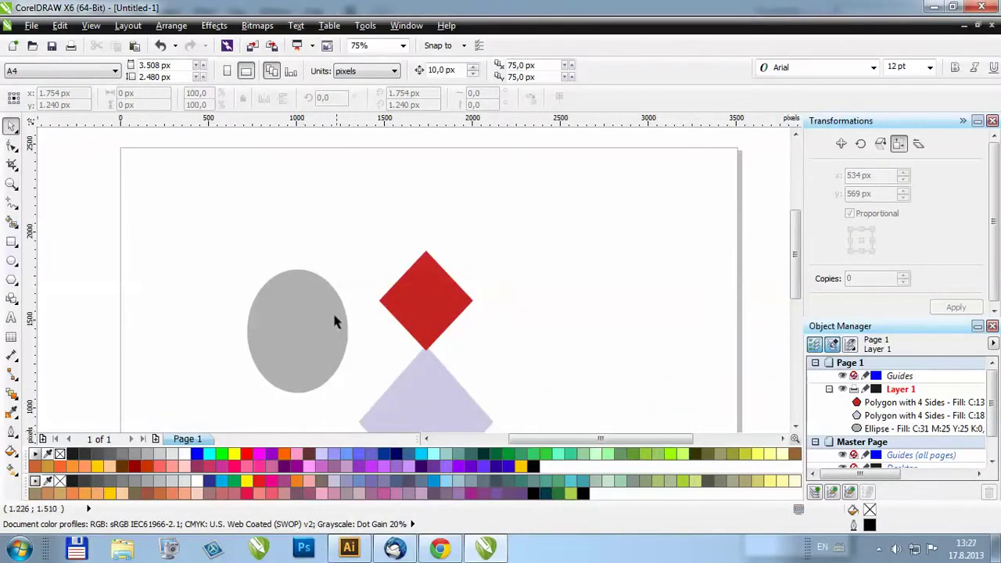
# - Check each shape's CMYK fill and view the lavender diamond's colour in Uniform Fill
pyautogui.click(294, 328)
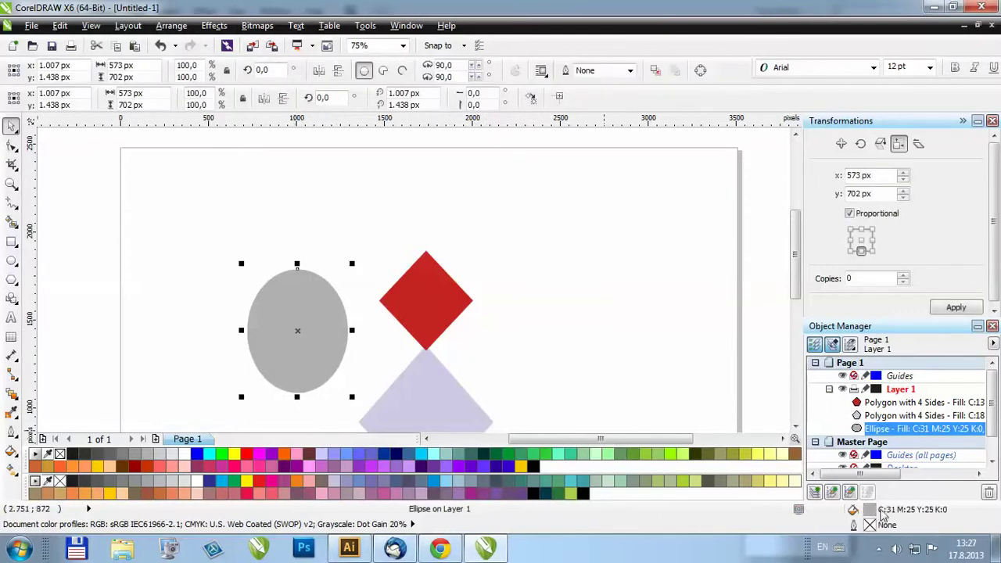
pyautogui.click(431, 315)
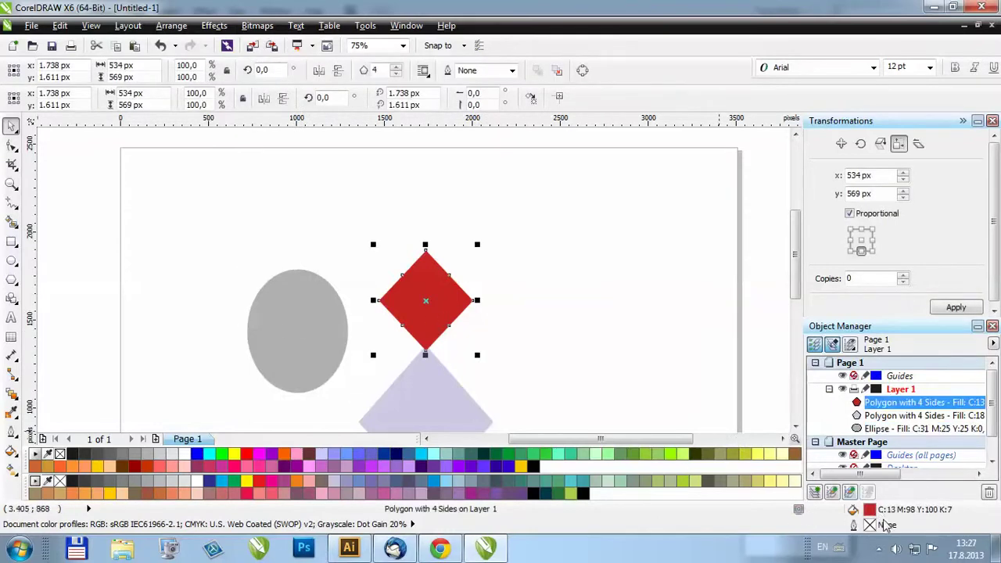
pyautogui.click(418, 387)
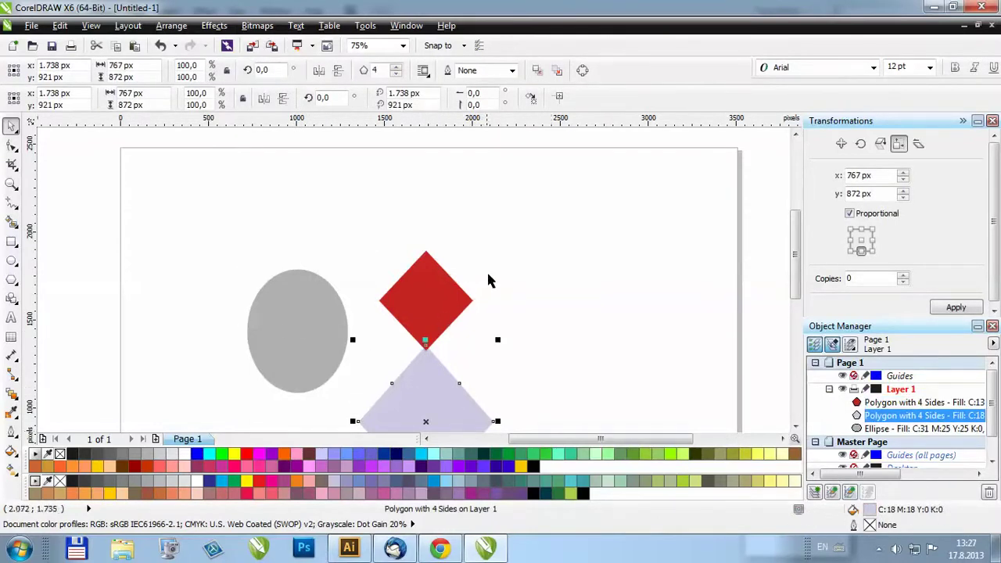
pyautogui.scroll(-2, 571, 254)
pyautogui.scroll(2, 528, 305)
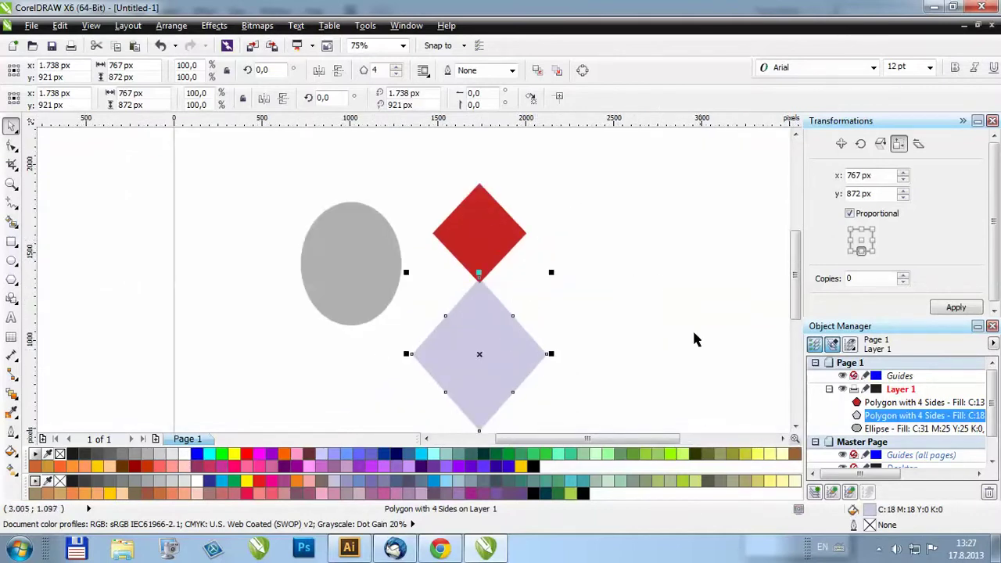
pyautogui.doubleClick(870, 512)
pyautogui.moveTo(938, 165); pyautogui.dragTo(708, 146)
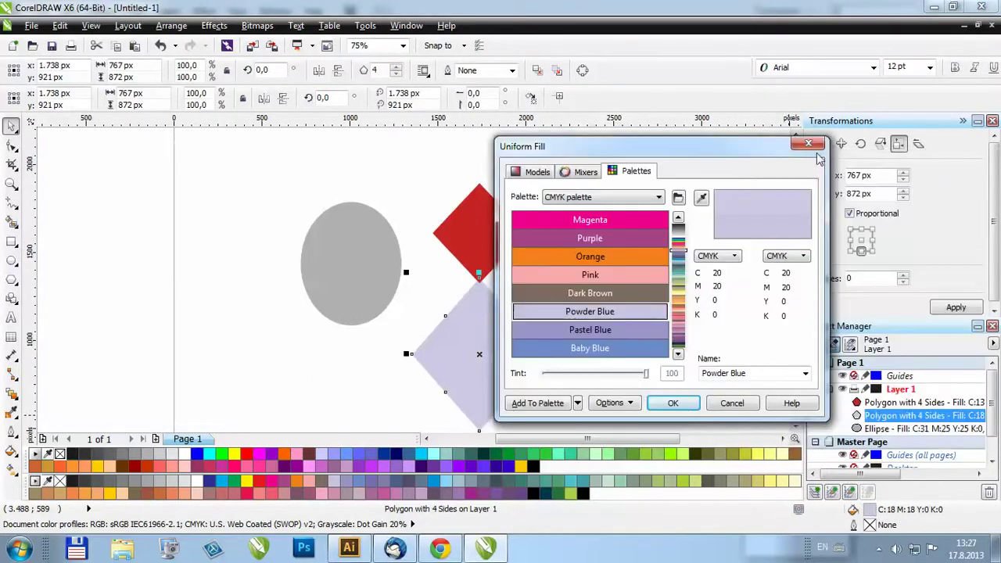
# - Close Uniform Fill, undo and then redo the CMYK Replace All, and clear the selection
pyautogui.press('Escape')
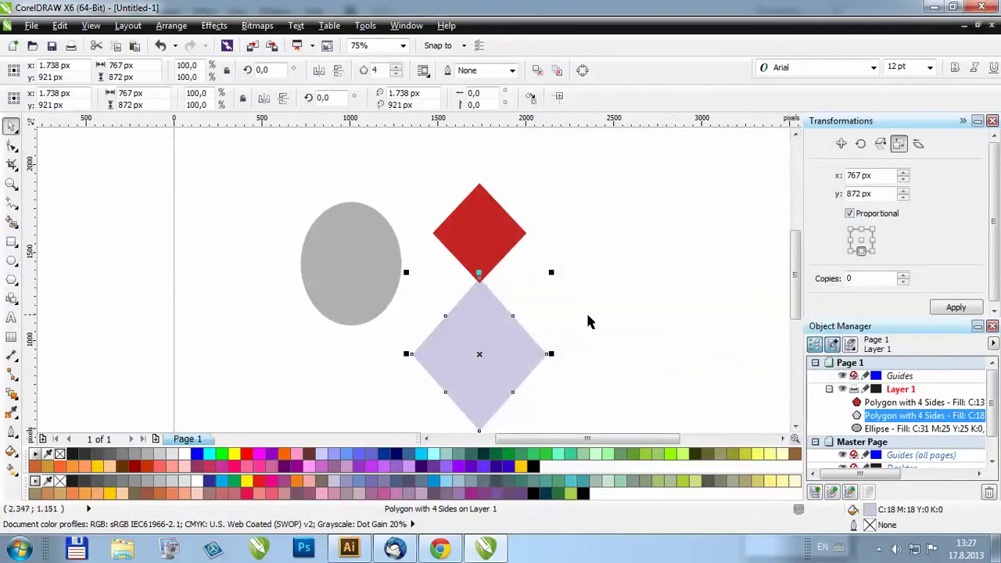
pyautogui.hotkey('ctrl', 'z')
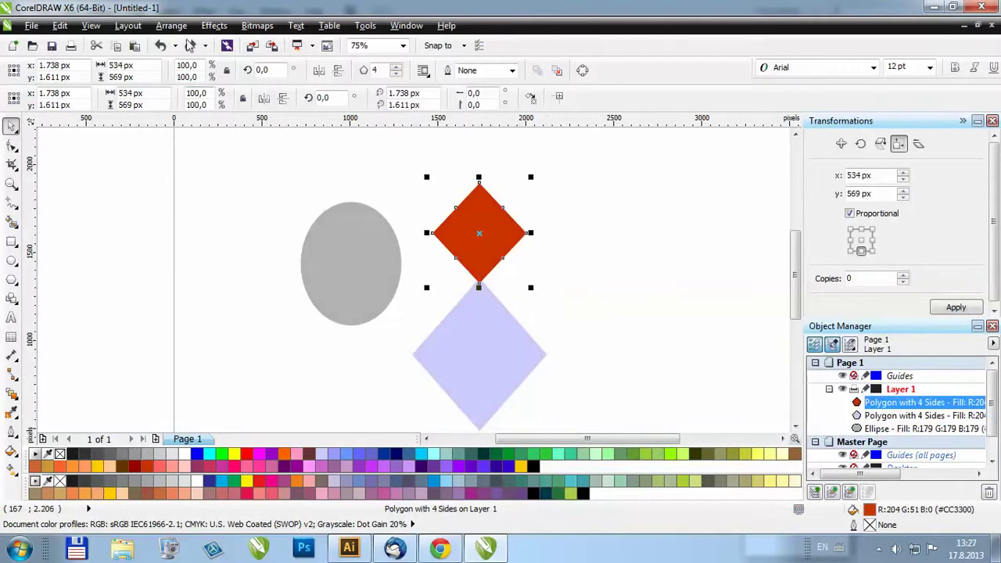
pyautogui.click(58, 26)
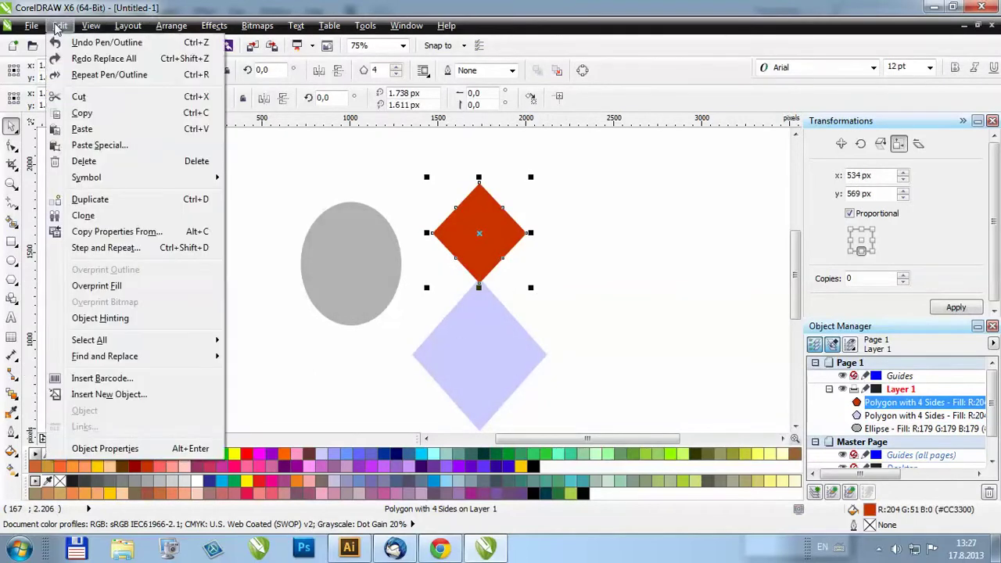
pyautogui.click(70, 61)
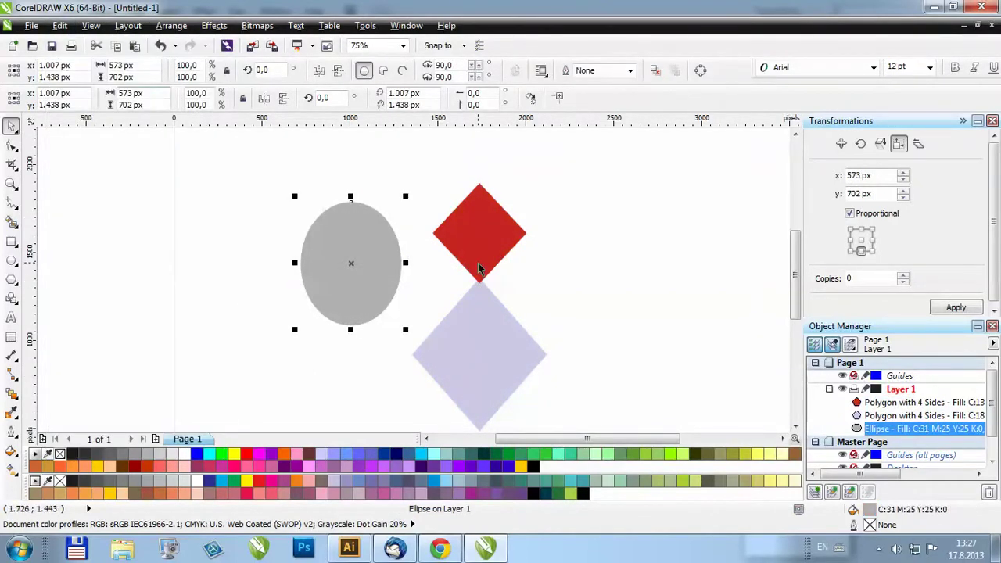
pyautogui.click(581, 313)
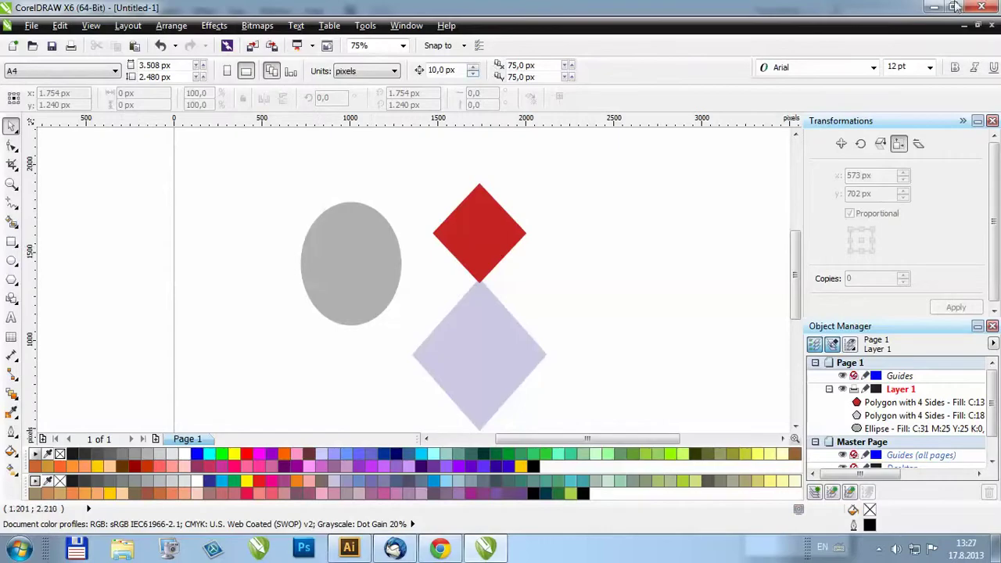
# - Close the CorelDRAW drawing without saving changes
pyautogui.click(981, 7)
pyautogui.click(503, 309)
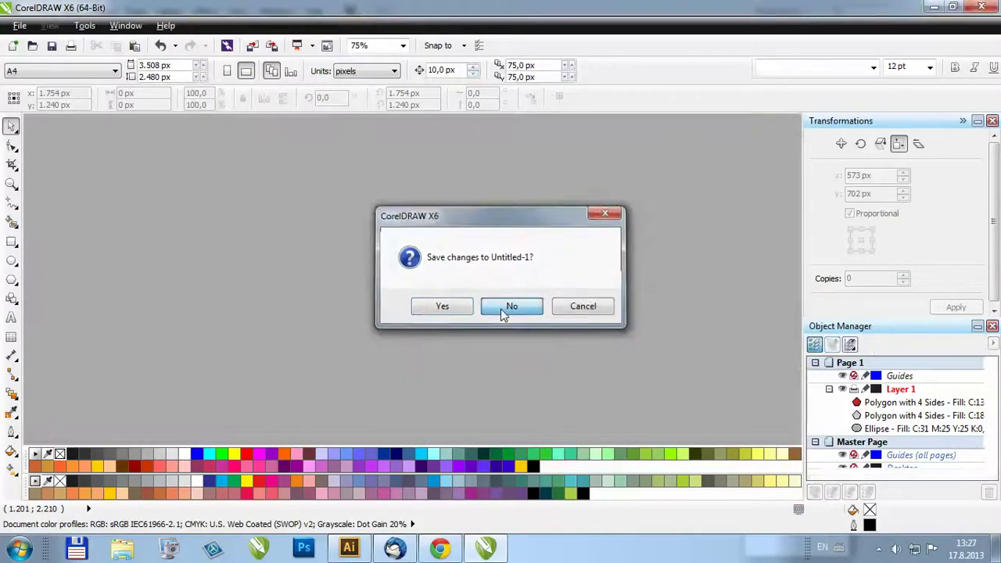
pyautogui.click(41, 11)
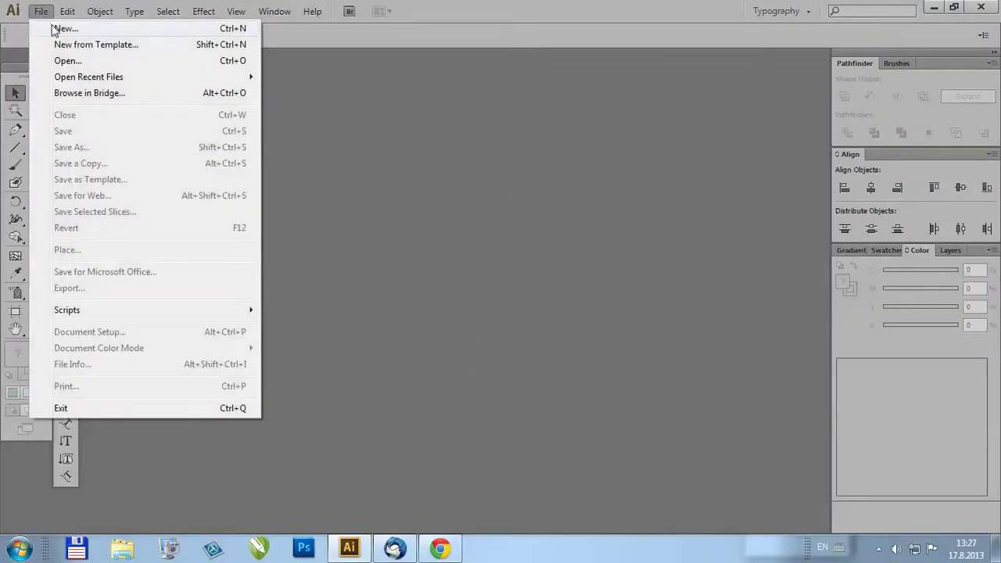
# - Create a new Illustrator document and draw a small and a large five-point star
pyautogui.click(53, 27)
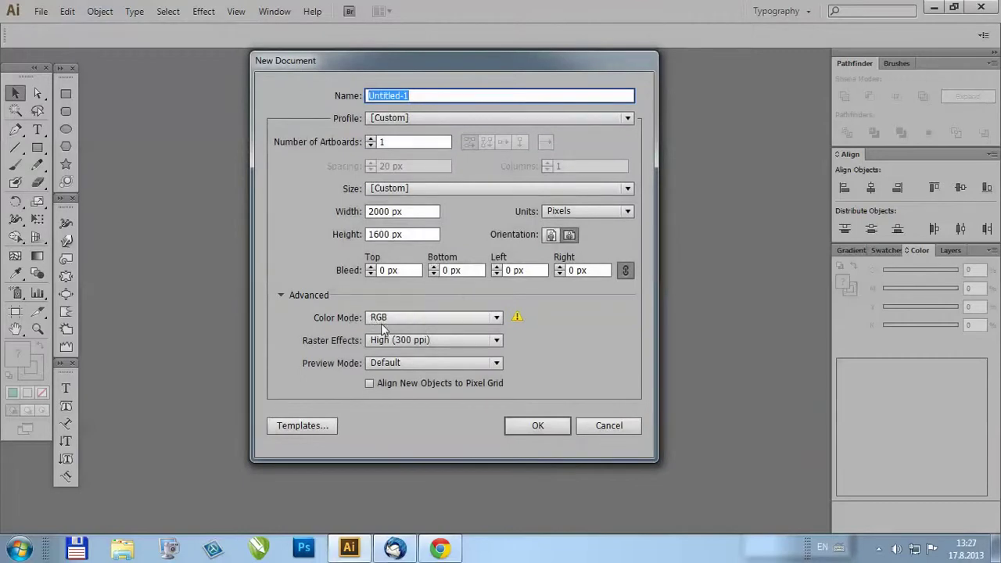
pyautogui.click(534, 427)
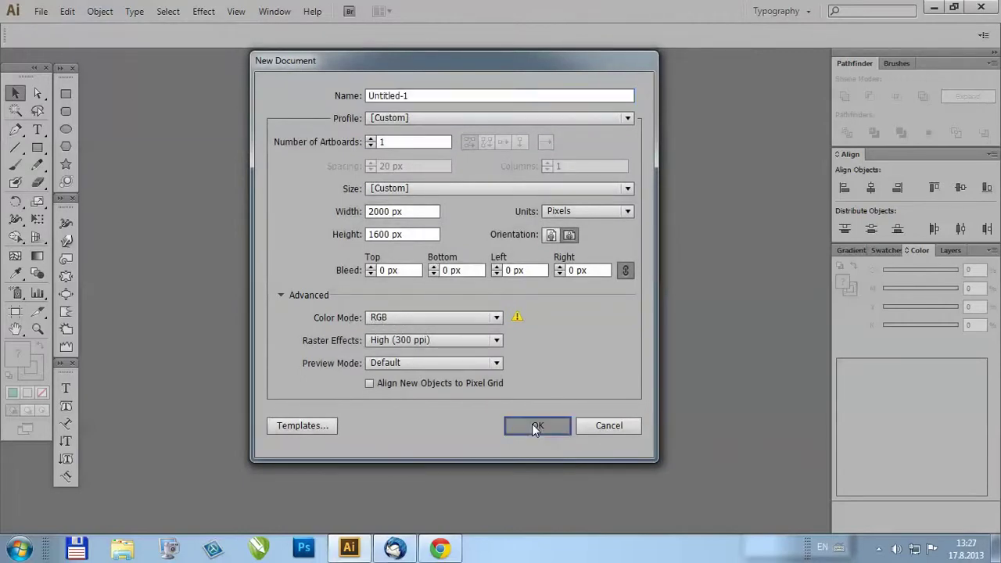
pyautogui.click(66, 164)
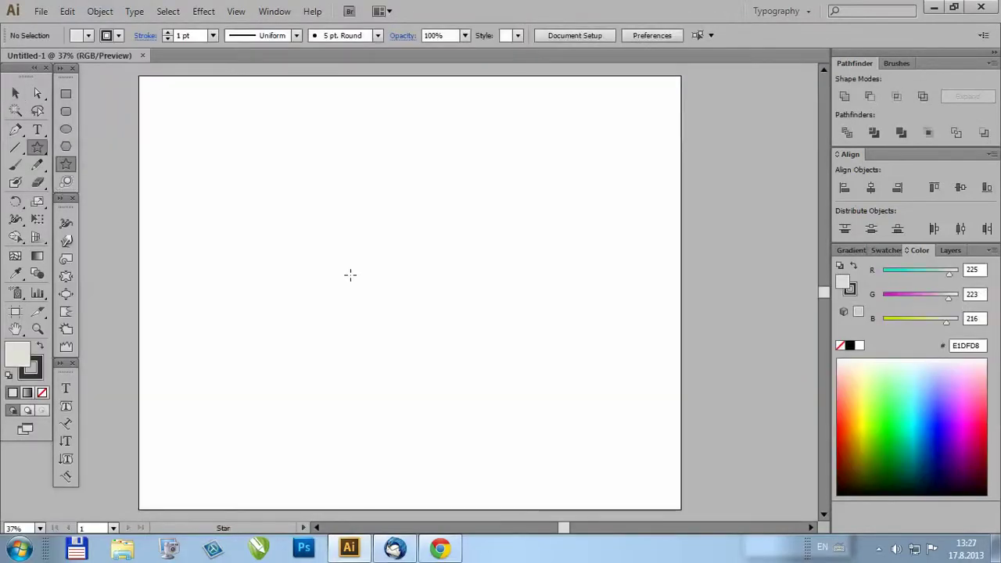
pyautogui.click(350, 274)
pyautogui.click(479, 323)
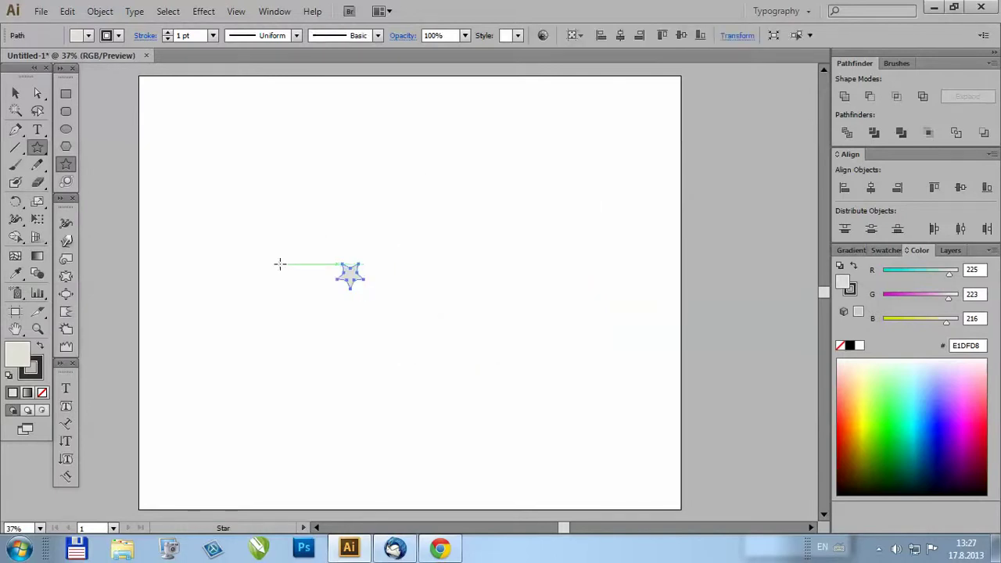
pyautogui.moveTo(423, 193); pyautogui.dragTo(516, 257)
# - Draw a hexagon, fill it teal, shrink it and place it beneath the big star
pyautogui.click(66, 146)
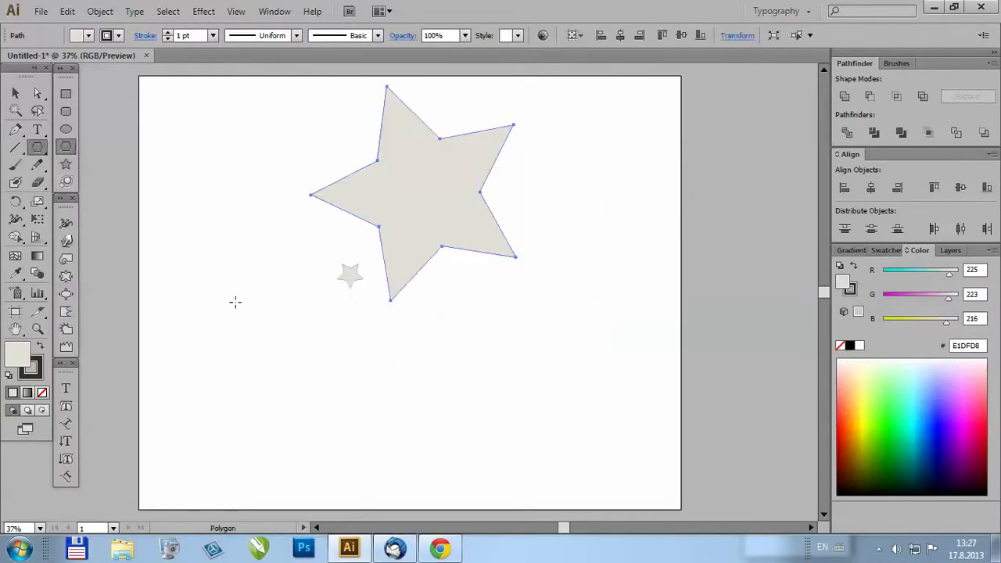
pyautogui.moveTo(267, 323); pyautogui.dragTo(383, 260)
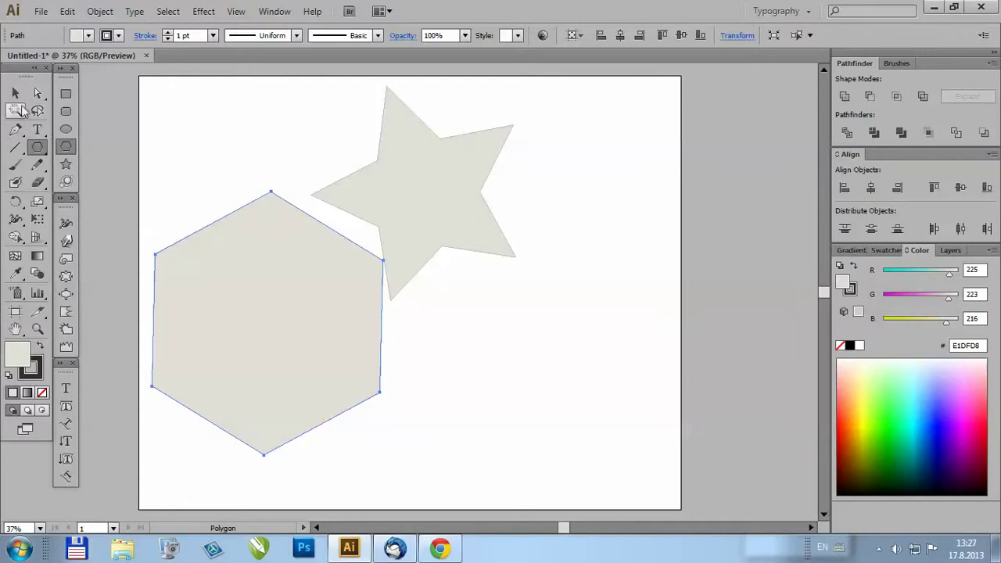
pyautogui.click(15, 93)
pyautogui.moveTo(912, 431); pyautogui.dragTo(912, 438)
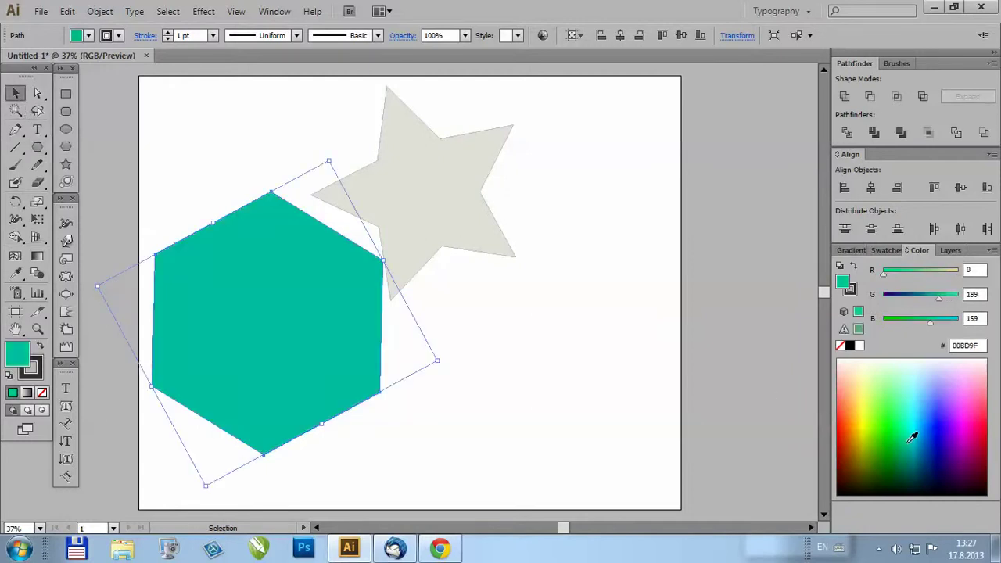
pyautogui.moveTo(273, 276); pyautogui.dragTo(655, 261)
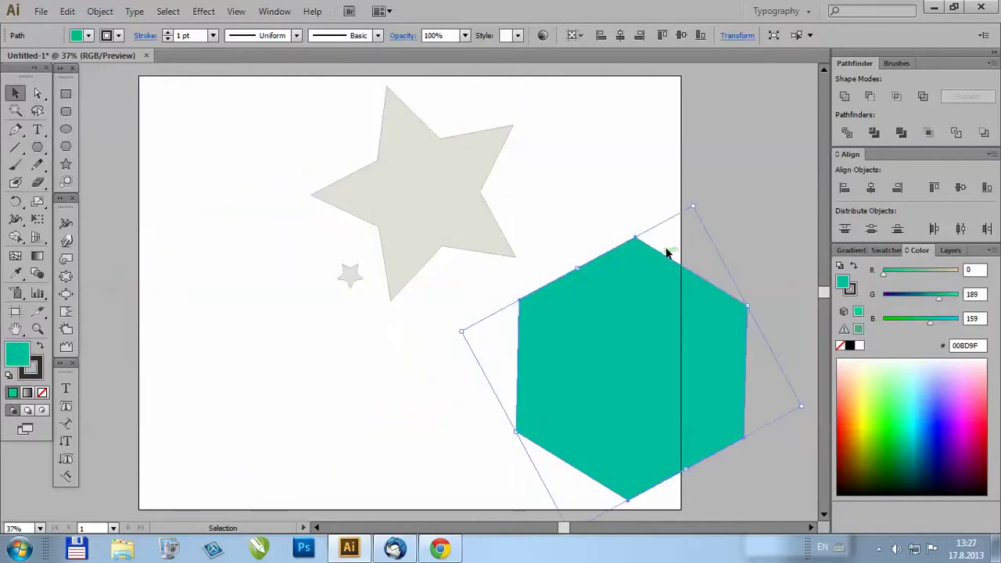
pyautogui.moveTo(693, 207); pyautogui.dragTo(646, 403)
pyautogui.moveTo(617, 467)
pyautogui.mouseDown()
pyautogui.moveTo(590, 362)
pyautogui.moveTo(496, 359)
pyautogui.mouseUp()
# - Move the small star down and left and fill it blue
pyautogui.click(618, 309)
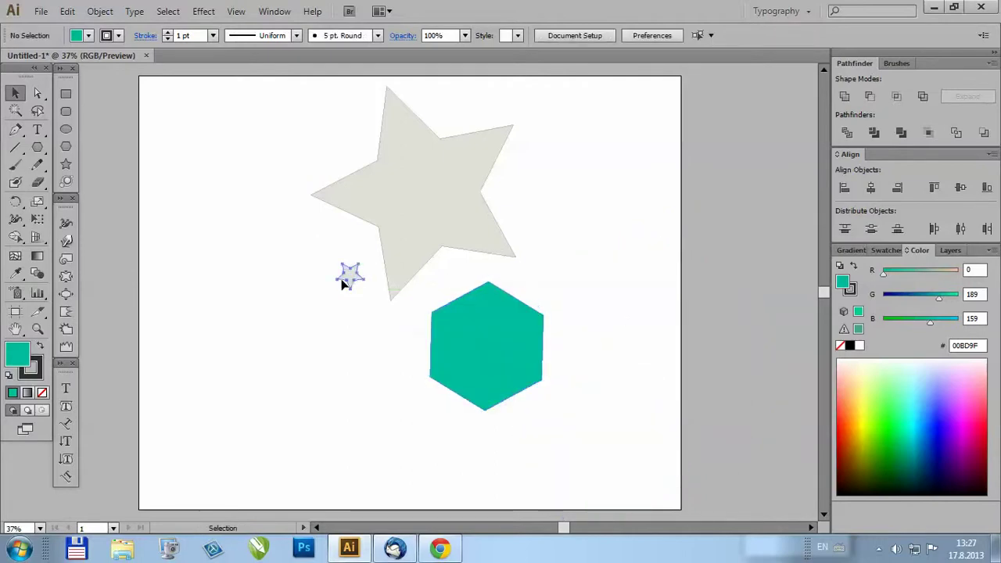
pyautogui.moveTo(349, 276); pyautogui.dragTo(330, 307)
pyautogui.click(945, 430)
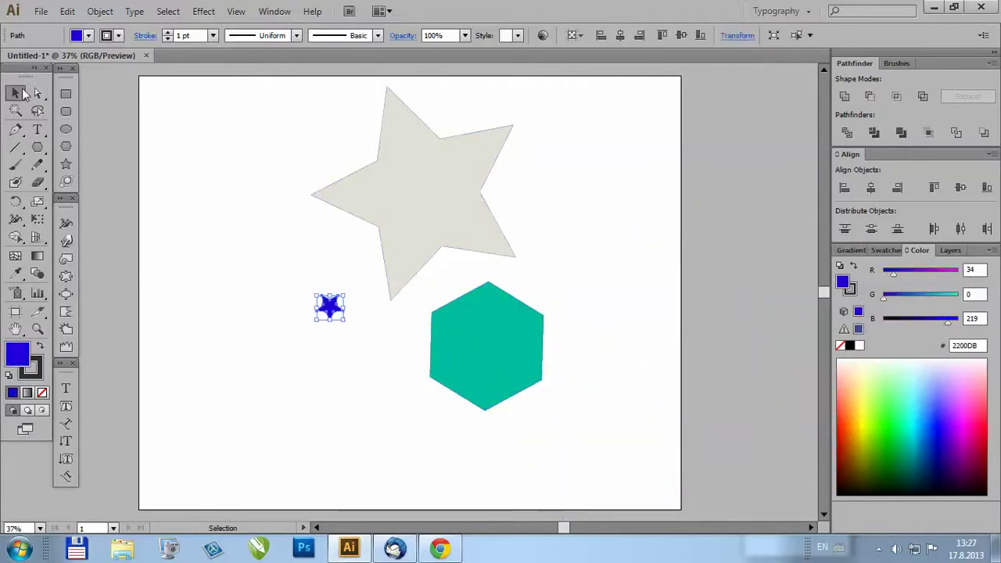
pyautogui.click(196, 160)
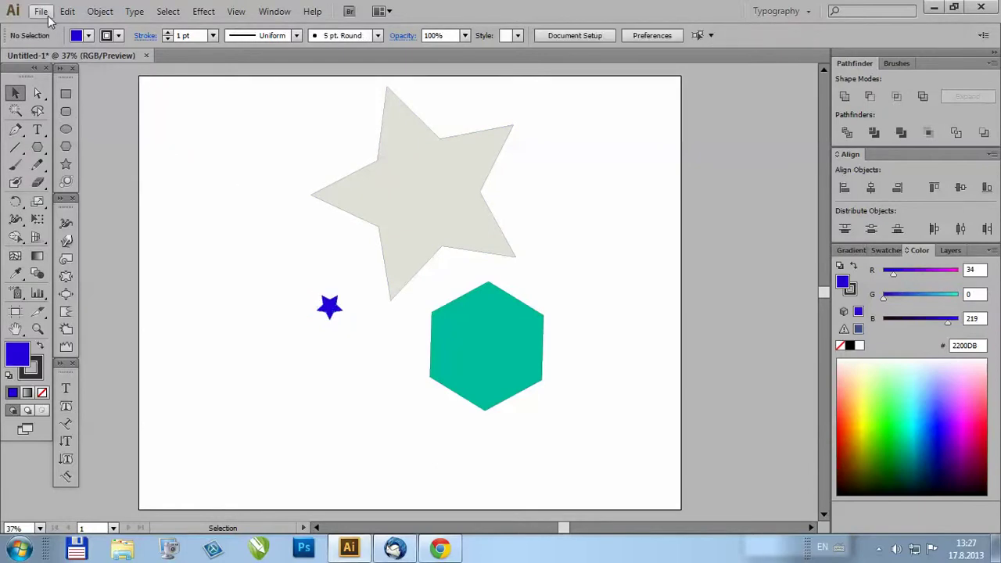
# - Set the Document Color Mode to CMYK Color
pyautogui.click(43, 12)
pyautogui.moveTo(98, 348)
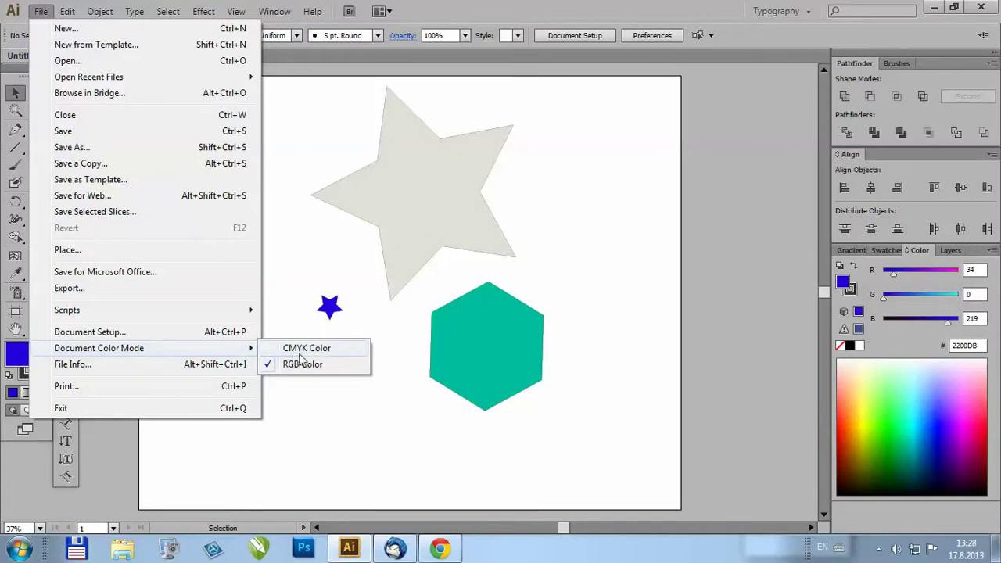
pyautogui.click(301, 351)
pyautogui.scroll(-1, 321, 329)
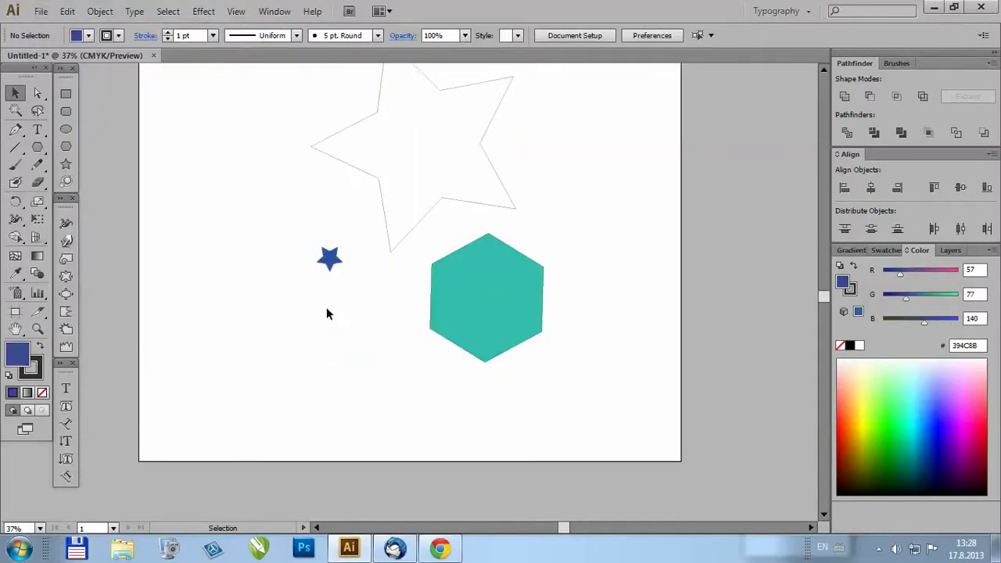
pyautogui.scroll(-1, 395, 329)
pyautogui.scroll(-2, 517, 334)
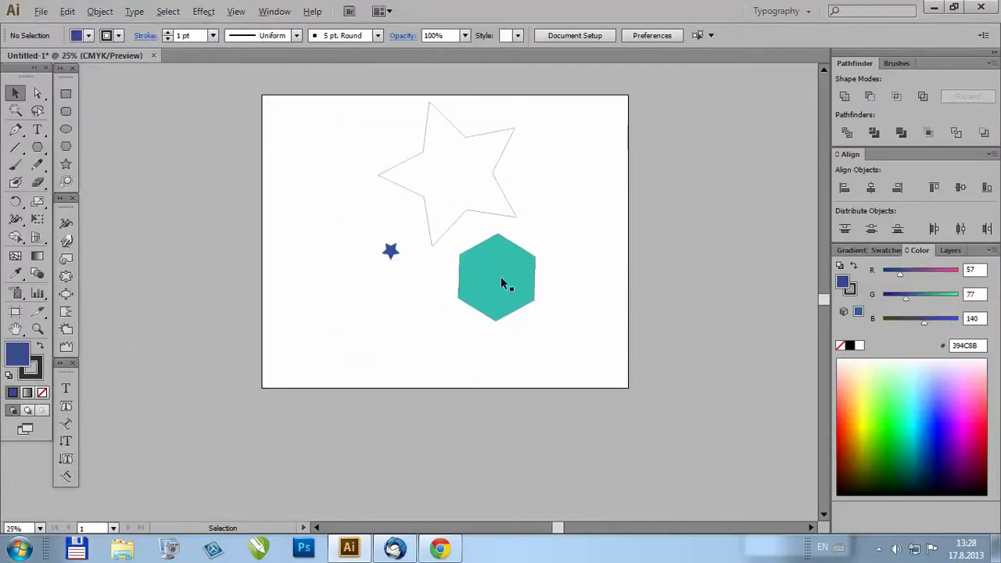
pyautogui.scroll(1, 501, 276)
# - Select all three shapes and apply Edit Colors > Convert to CMYK
pyautogui.moveTo(614, 378); pyautogui.dragTo(228, 78)
pyautogui.scroll(-1, 493, 235)
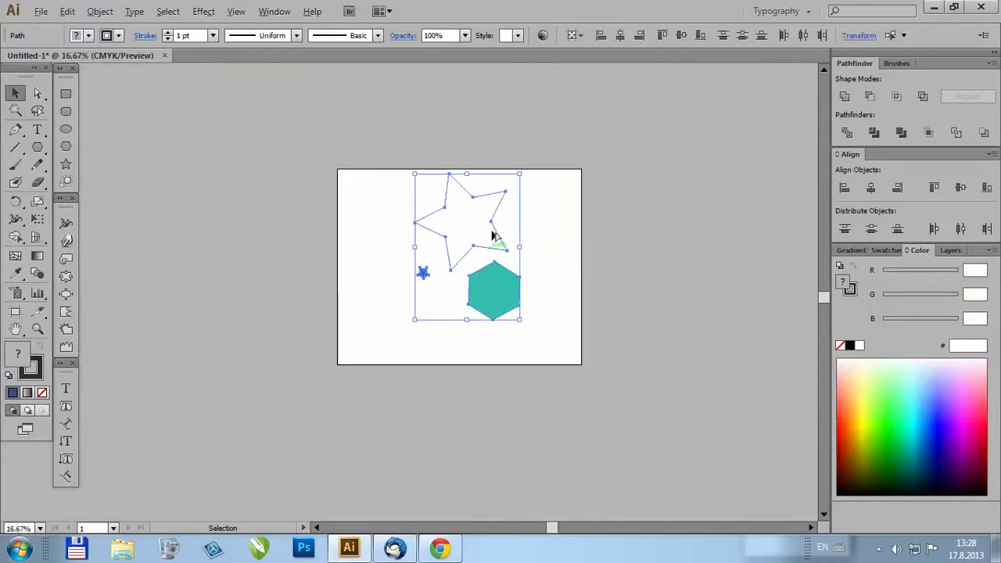
pyautogui.click(67, 11)
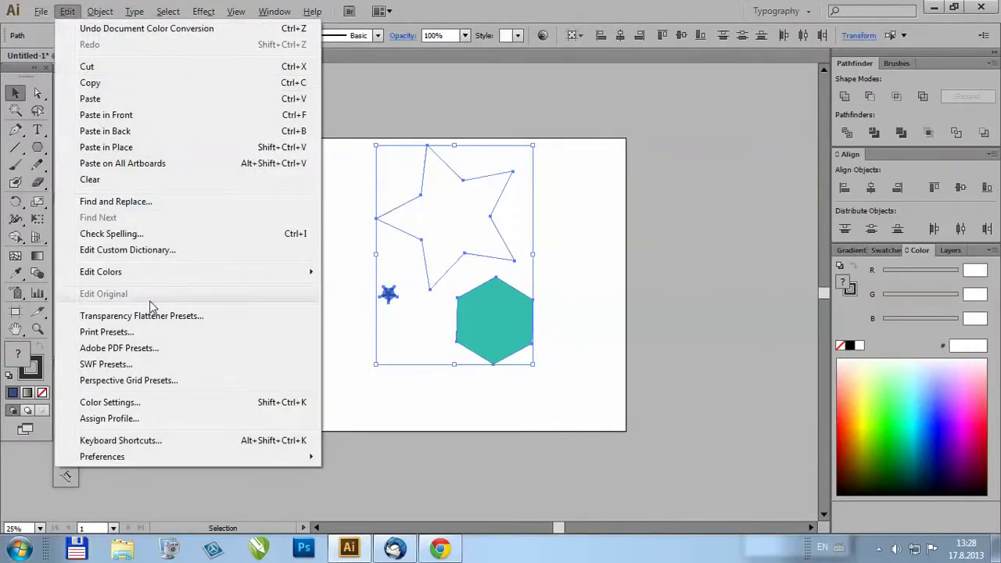
pyautogui.moveTo(101, 272)
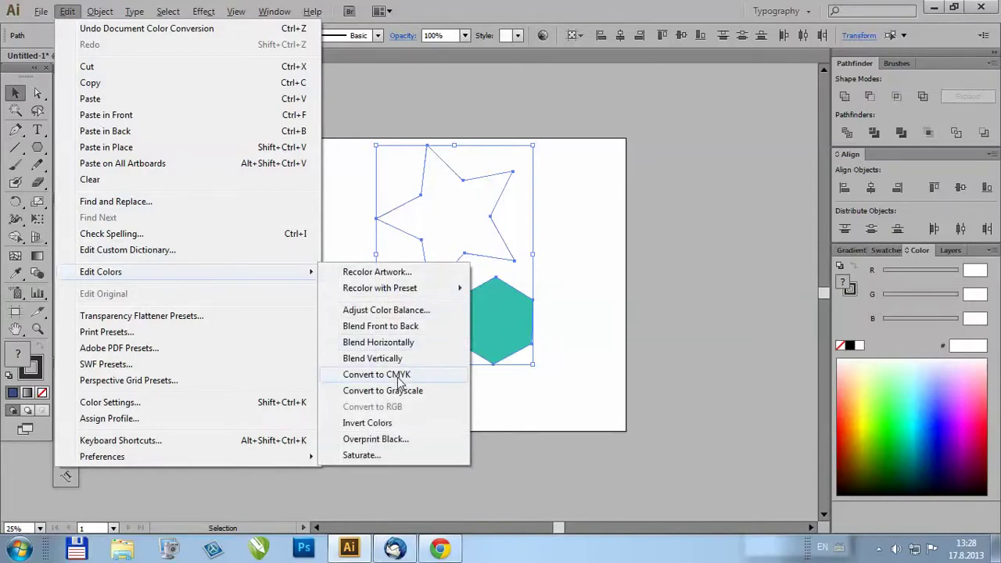
pyautogui.click(398, 377)
pyautogui.click(406, 390)
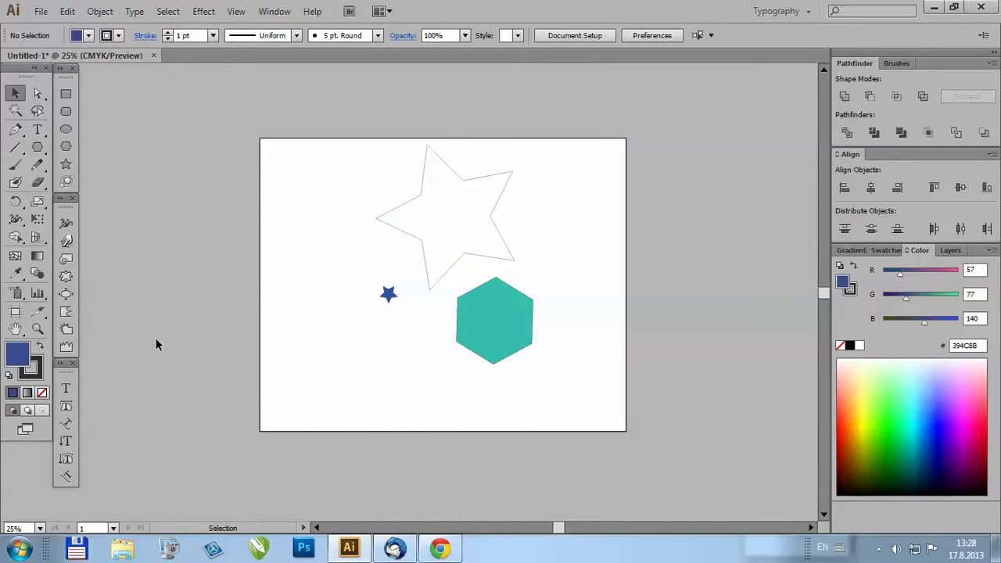
# - Select the teal hexagon and show its Color panel values as CMYK percentages
pyautogui.click(471, 202)
pyautogui.click(488, 325)
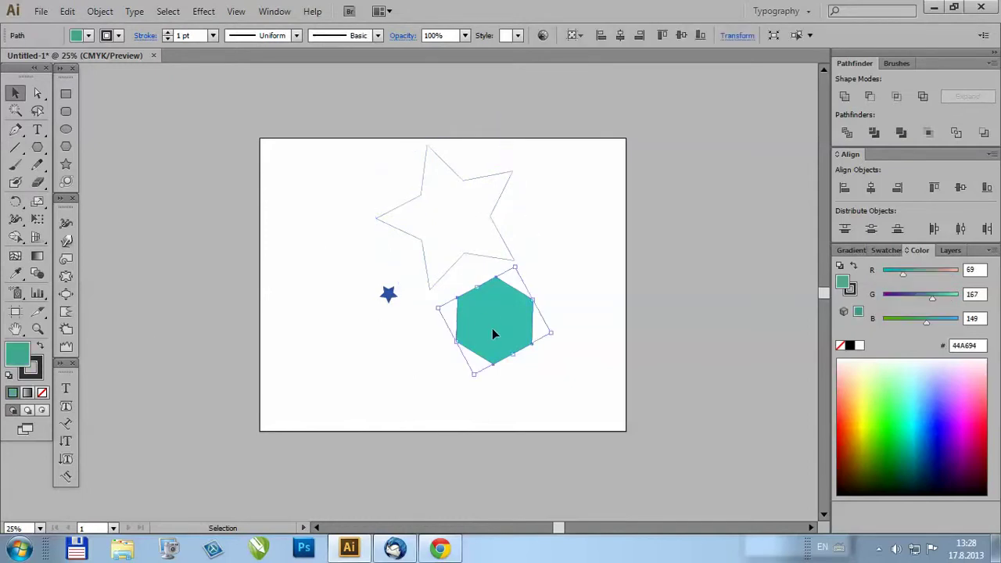
pyautogui.click(991, 251)
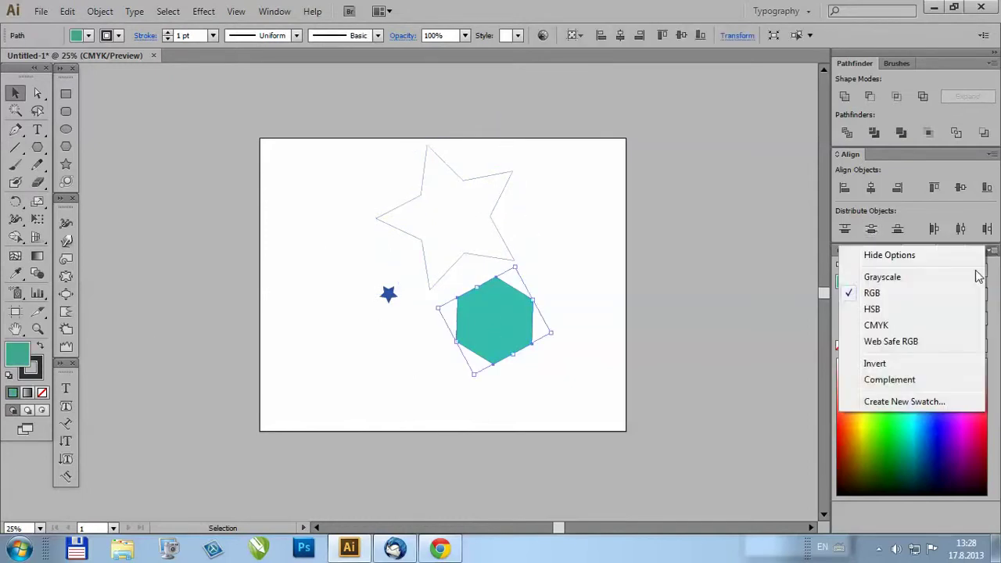
pyautogui.click(886, 325)
pyautogui.click(700, 344)
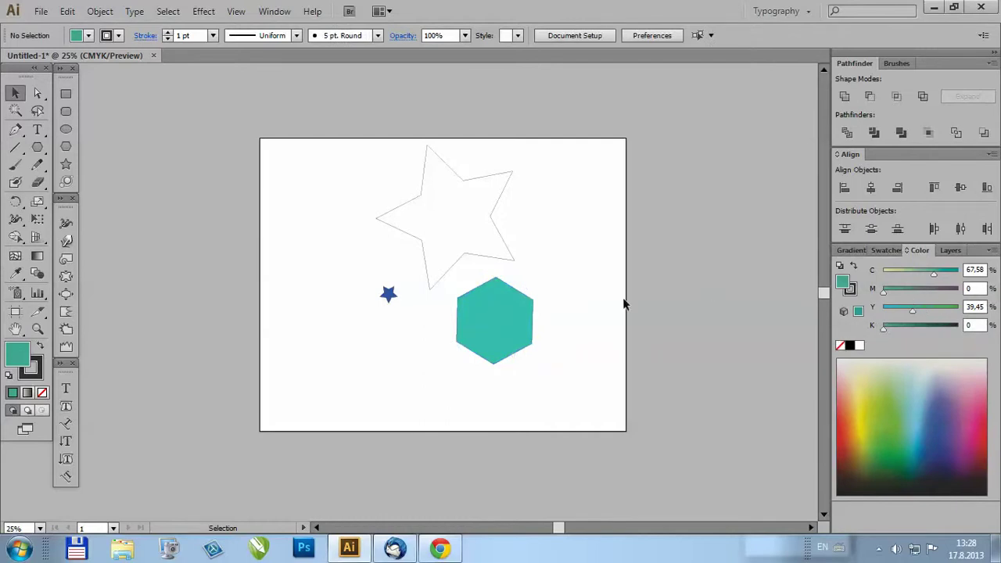
# - Scale the large outlined star down to a small size beside the blue star
pyautogui.scroll(1, 506, 327)
pyautogui.scroll(1, 505, 328)
pyautogui.scroll(-1, 505, 328)
pyautogui.scroll(-1, 539, 316)
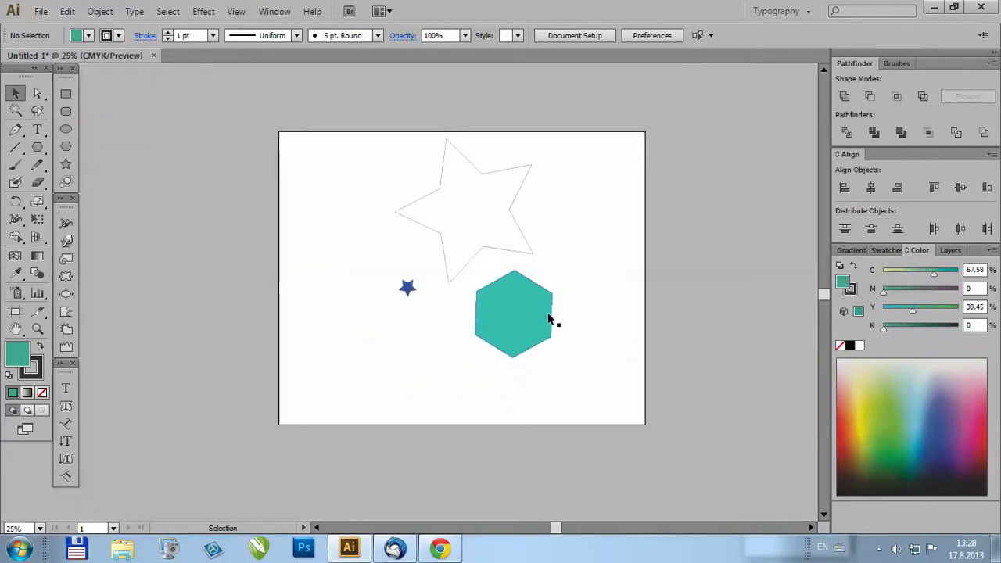
pyautogui.scroll(1, 552, 164)
pyautogui.click(471, 220)
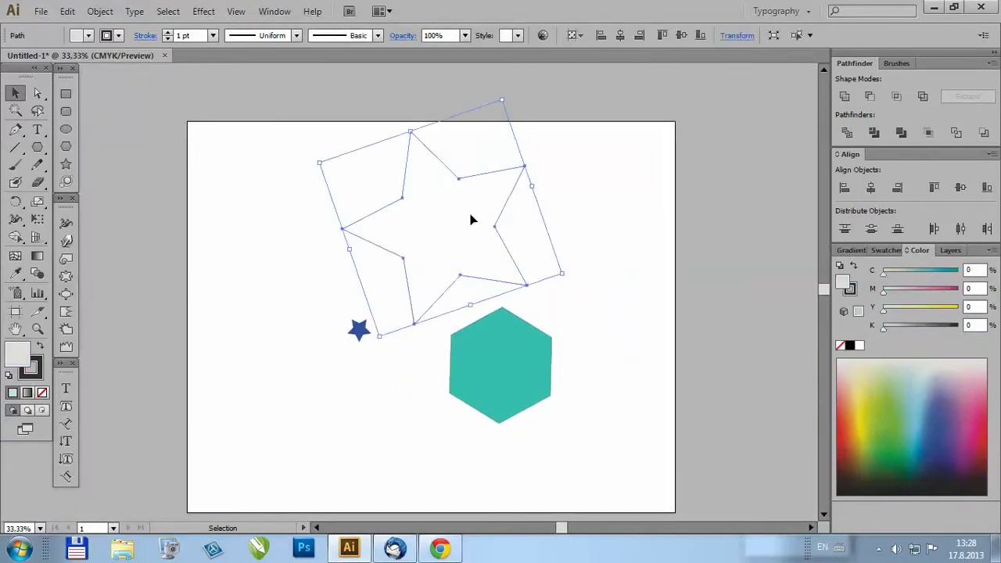
pyautogui.press('alt')
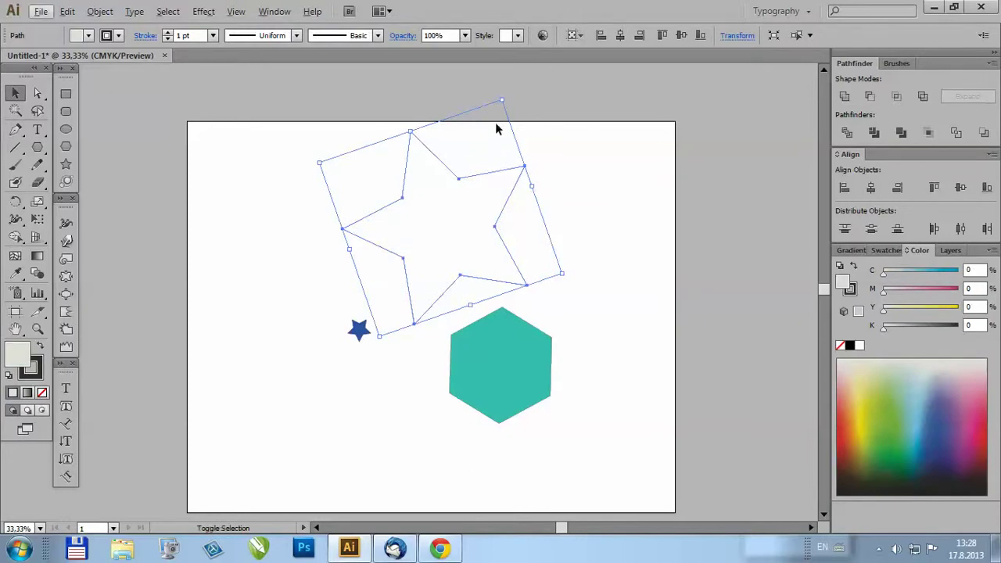
pyautogui.moveTo(501, 100); pyautogui.dragTo(435, 283)
pyautogui.click(437, 289)
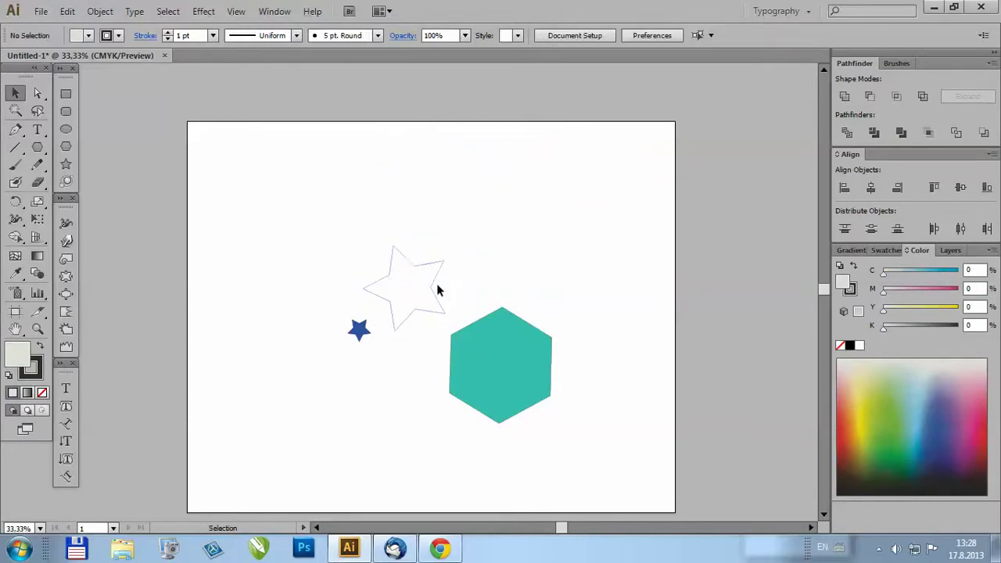
pyautogui.click(40, 11)
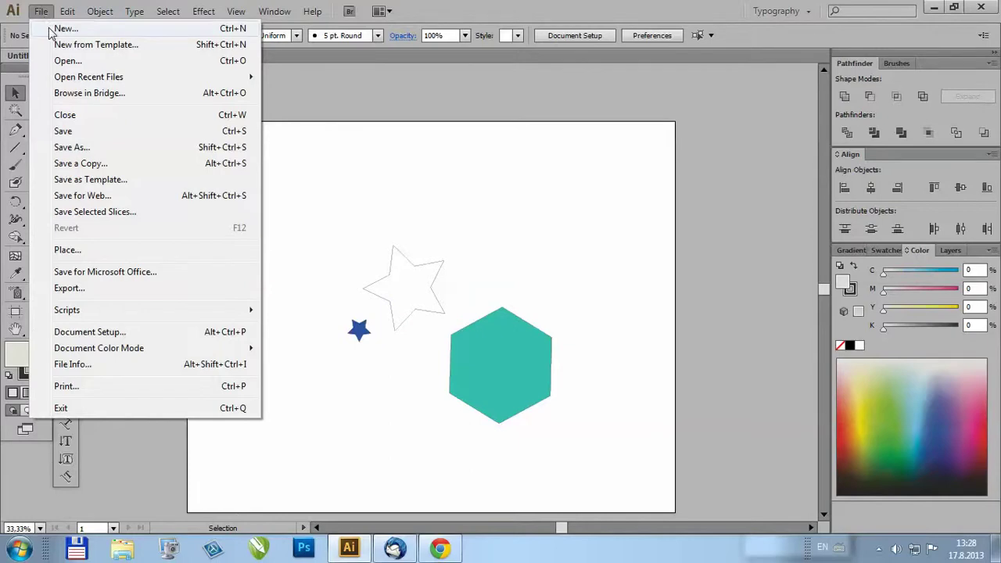
pyautogui.click(47, 26)
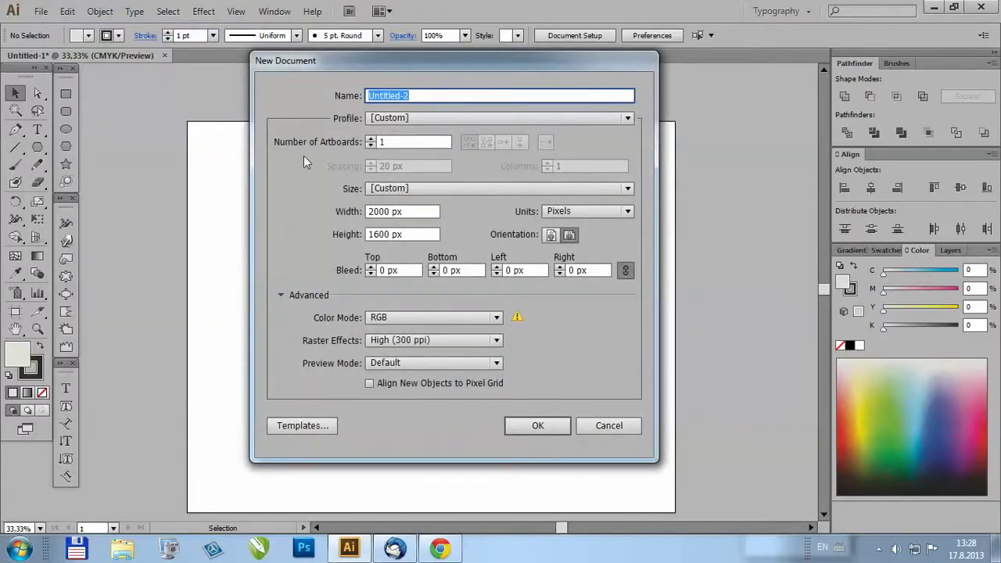
pyautogui.click(405, 318)
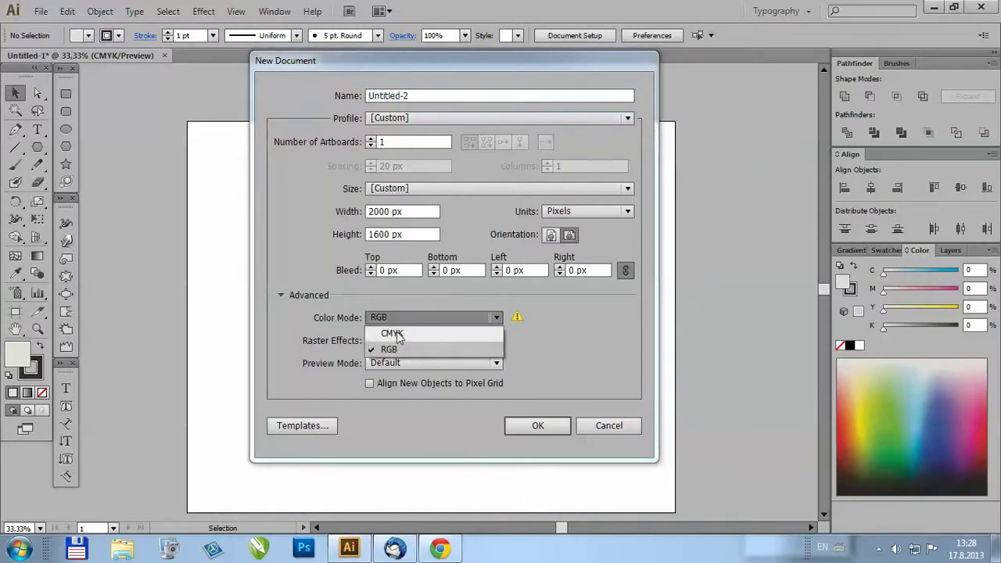
pyautogui.click(594, 424)
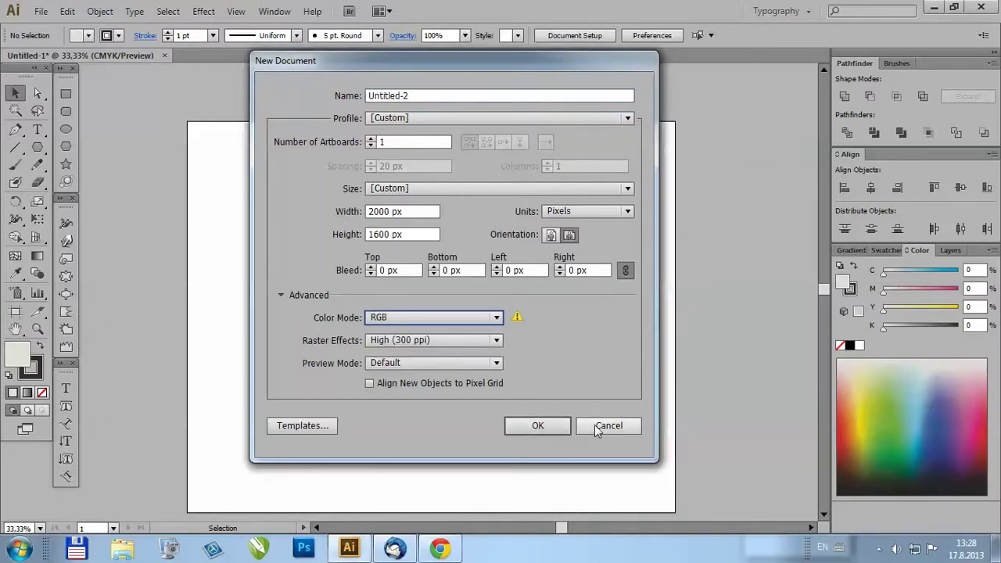
pyautogui.click(596, 427)
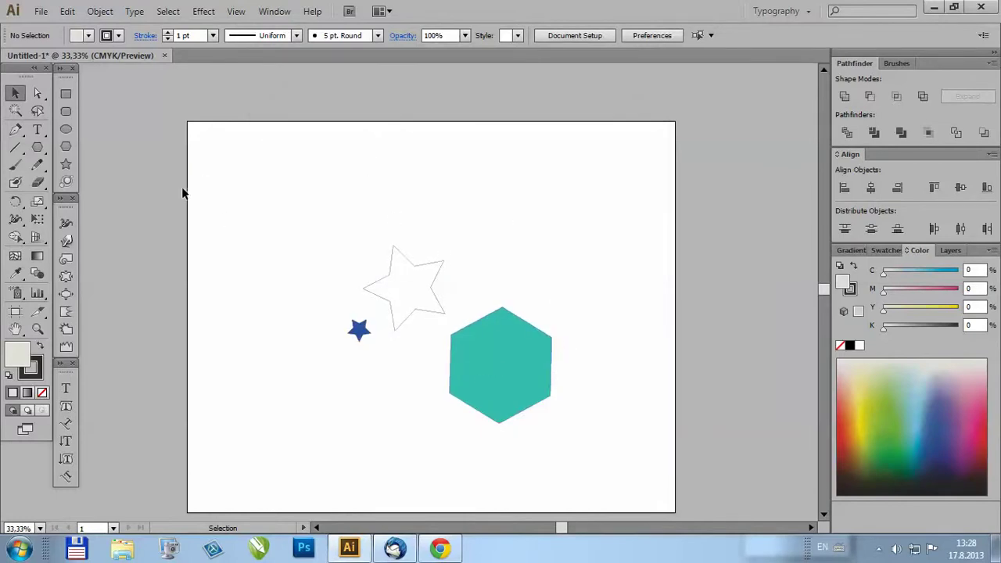
pyautogui.click(41, 11)
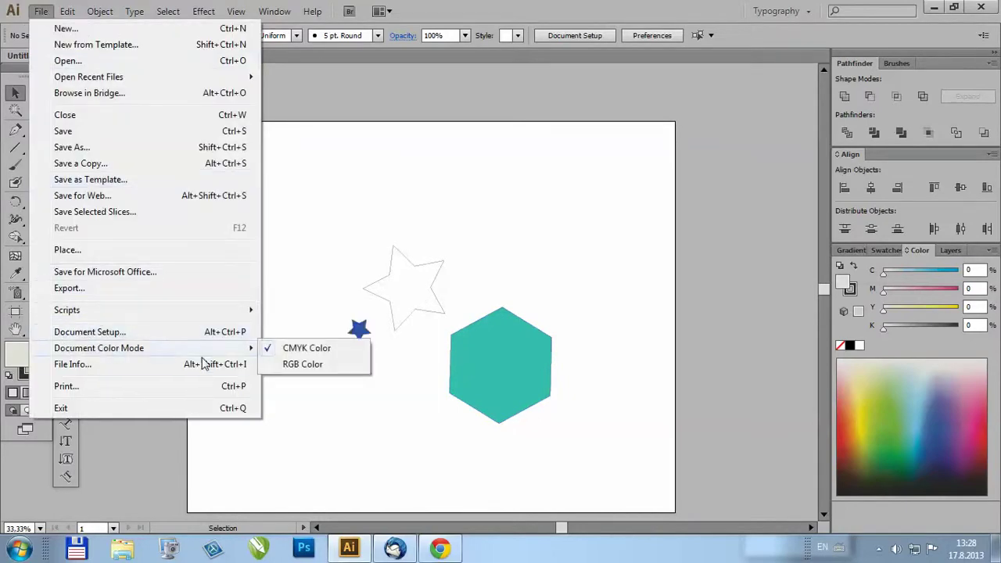
pyautogui.moveTo(101, 272)
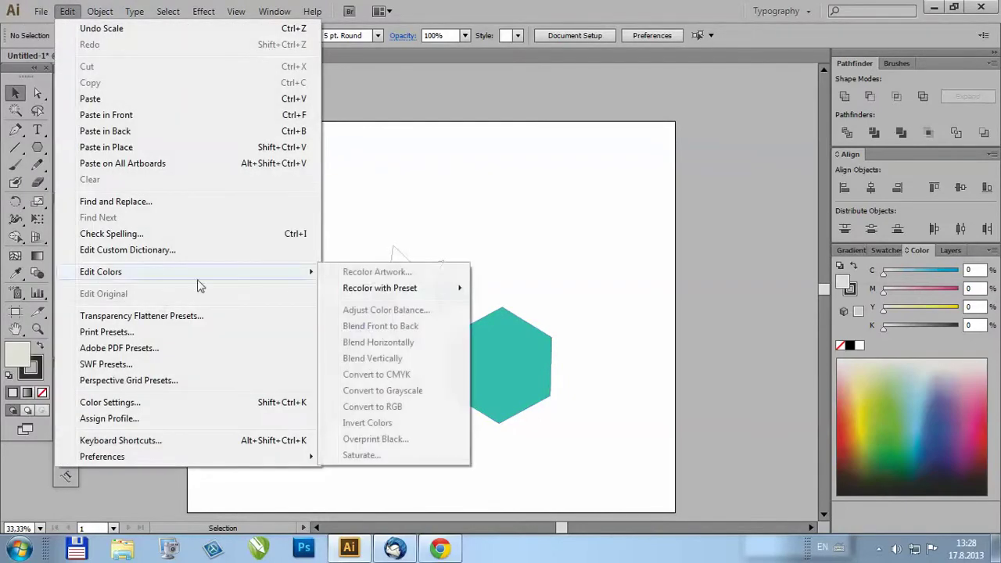
pyautogui.click(603, 288)
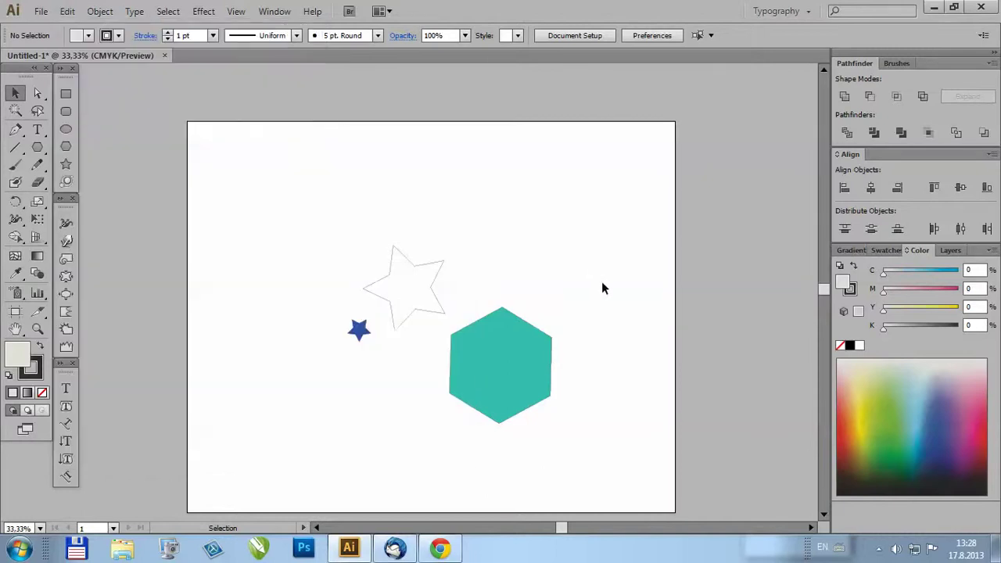